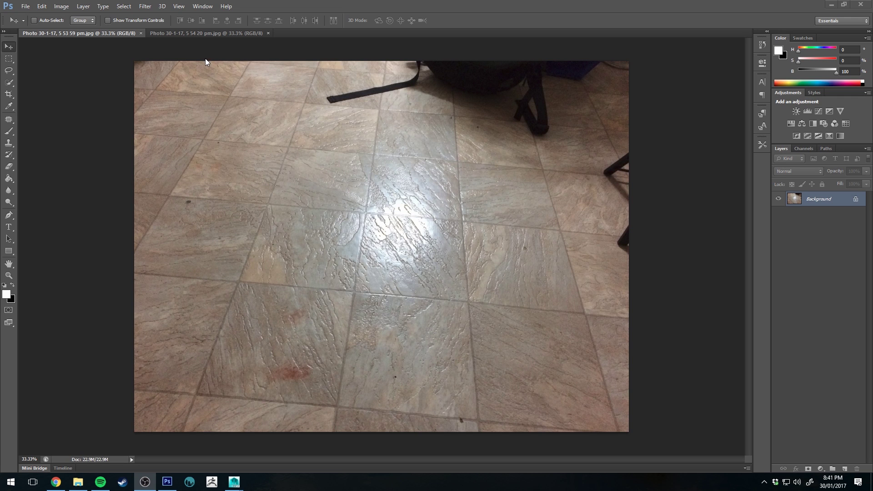
- Crop the close-up floor photo to a square area inside the large tile, leaving out the grout lines
left_click(201, 35)
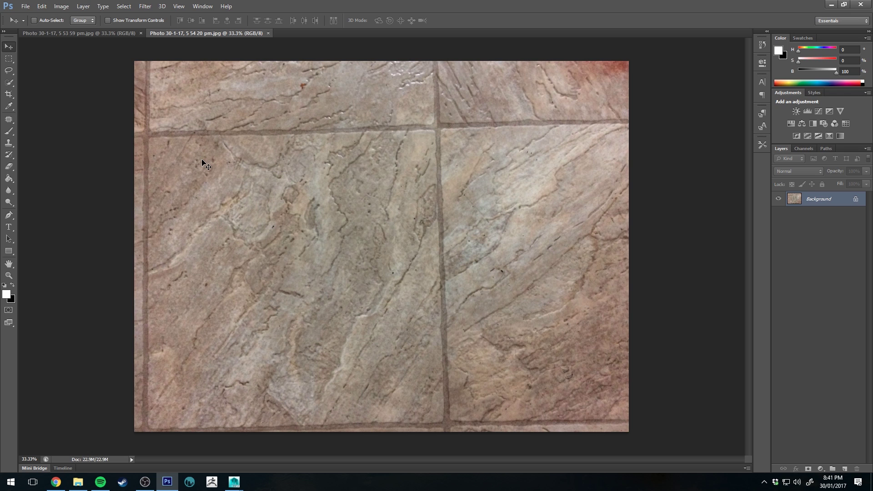
key("c")
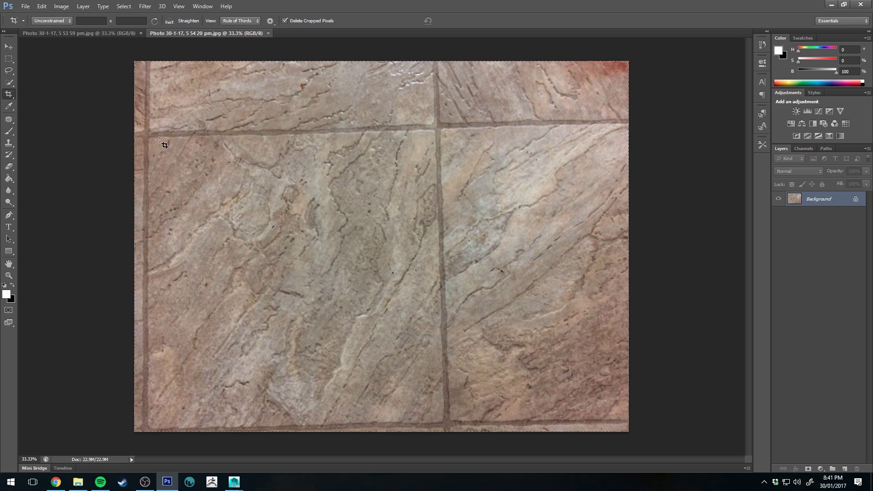
left_click_drag(151, 141, 448, 418, "shift")
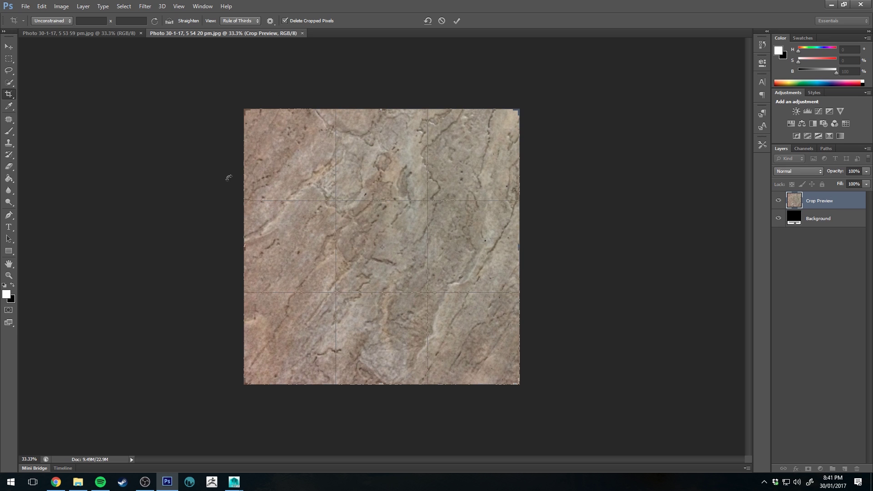
key("Return")
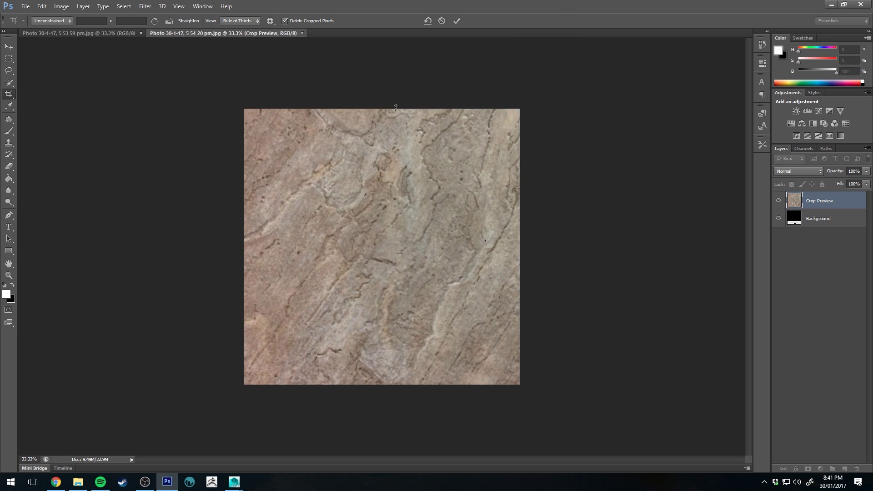
key("v")
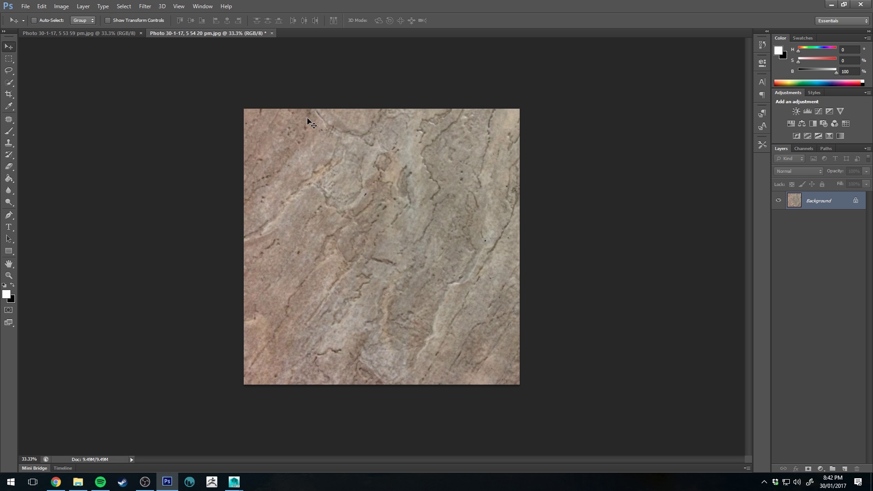
- Switch to Maya and create a polygon plane at the centre of the grid
left_click(831, 4)
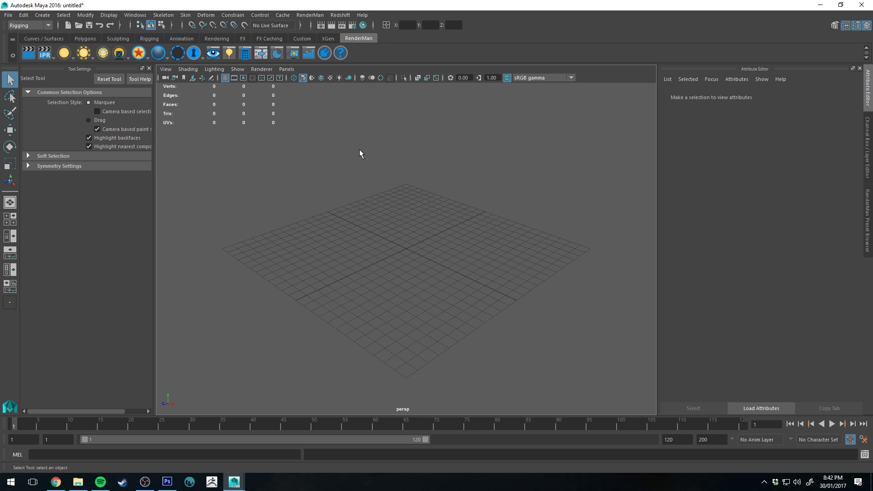
left_click(85, 38)
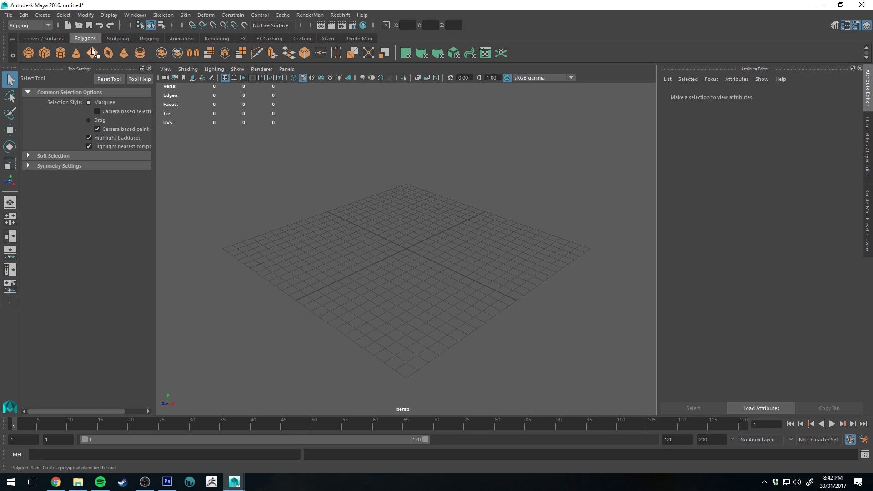
left_click(92, 53)
scroll(380, 218, "up", 4)
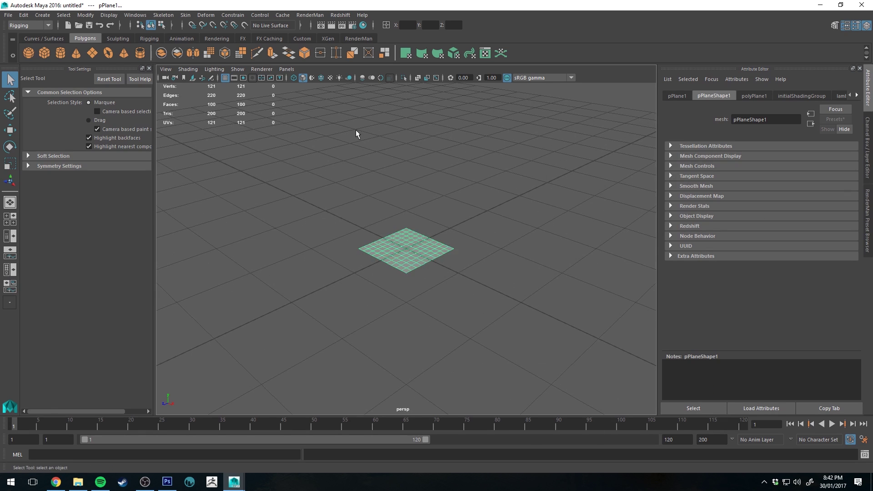
scroll(356, 134, "up", 3)
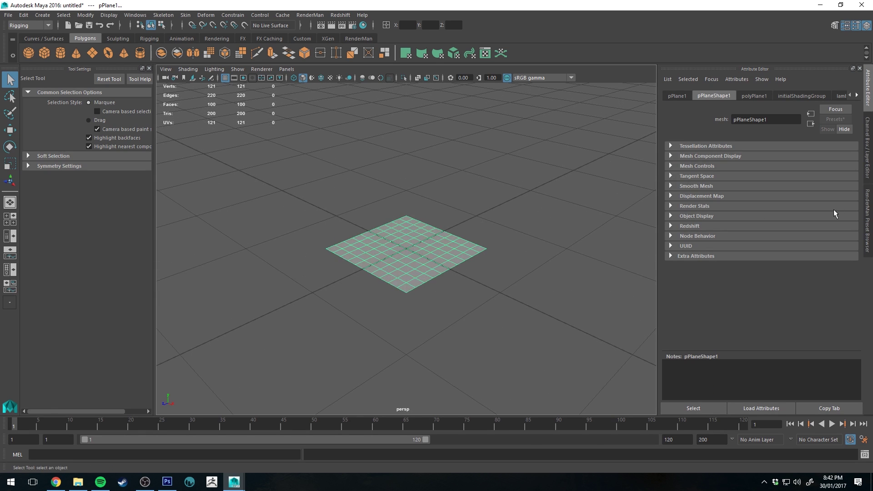
- Set the plane's Subdivisions Width and Subdivisions Height to 1
left_click(868, 155)
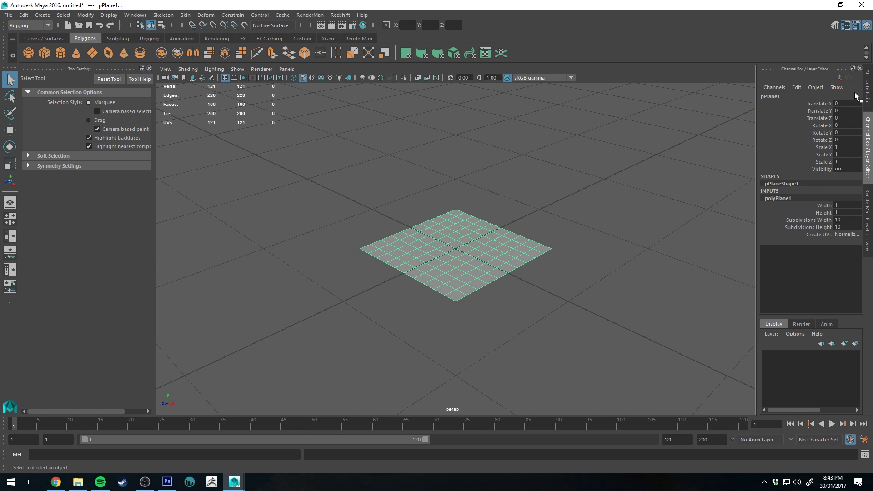
left_click_drag(838, 220, 843, 230)
left_click(843, 227)
type("1")
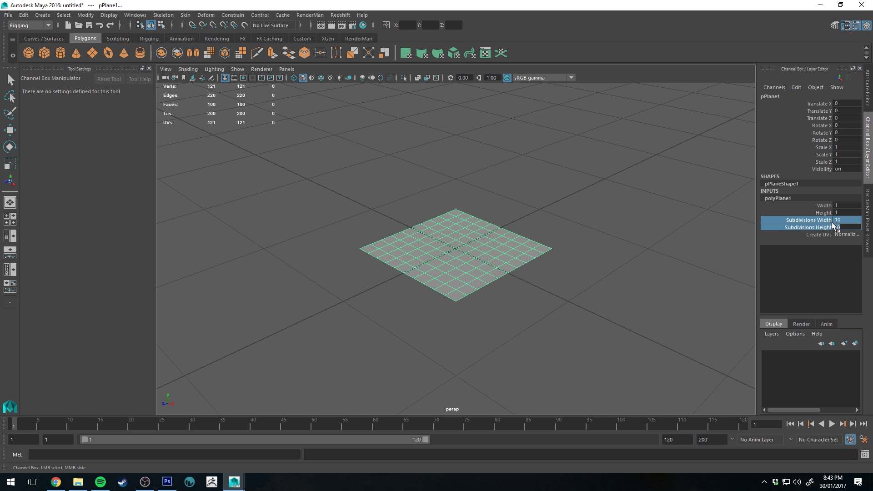
key("Return")
- Scale the plane to 10 in both X and Z, leaving Y at 1
left_click(866, 87)
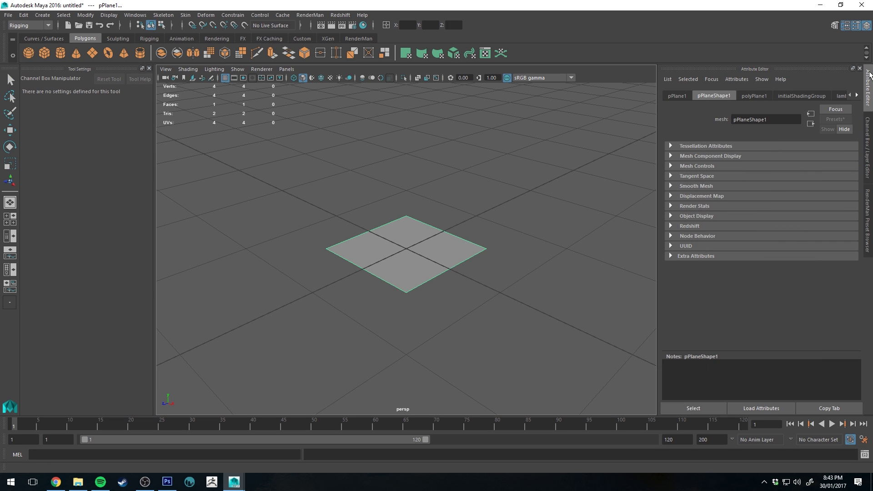
left_click(675, 94)
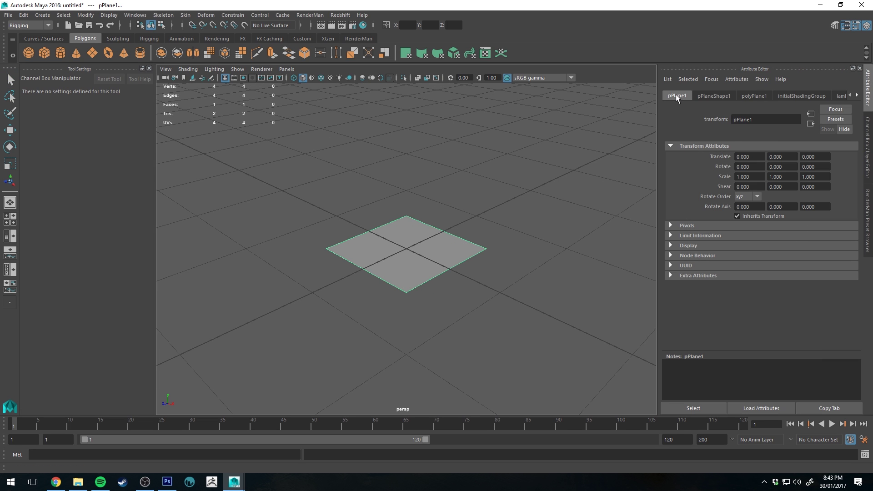
left_click(747, 177)
type("10")
key("Tab")
key("Tab")
type("10")
key("Return")
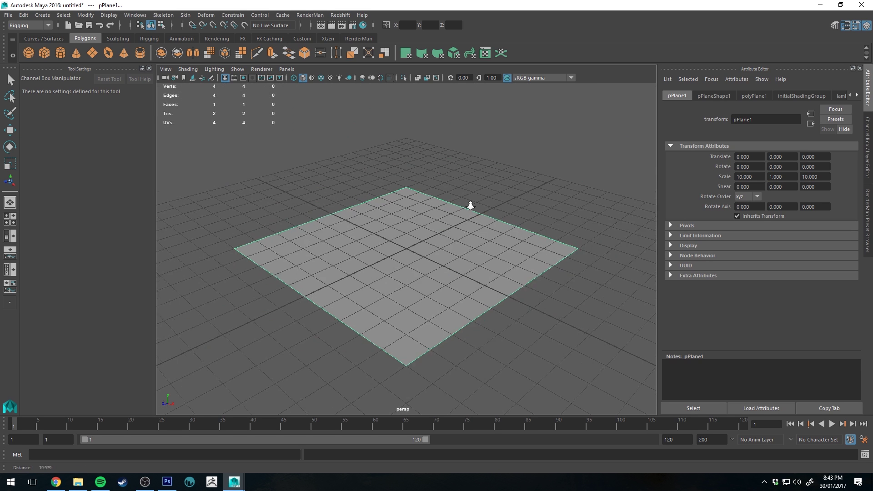
left_click(402, 173)
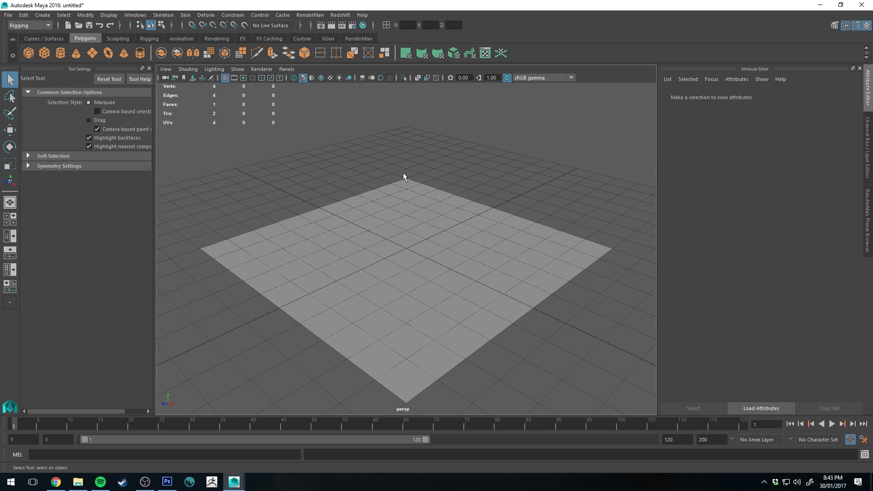
- Assign a new RenderMan PxrSurface material to the plane
left_click(339, 216)
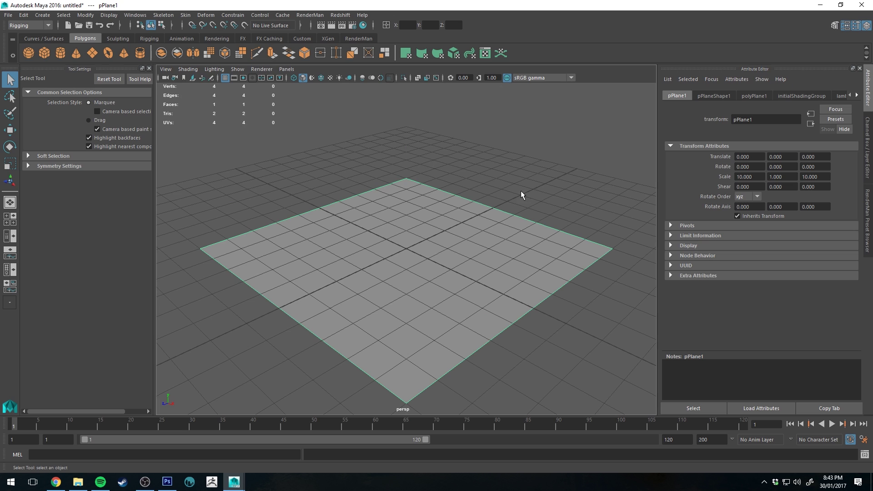
left_click(360, 38)
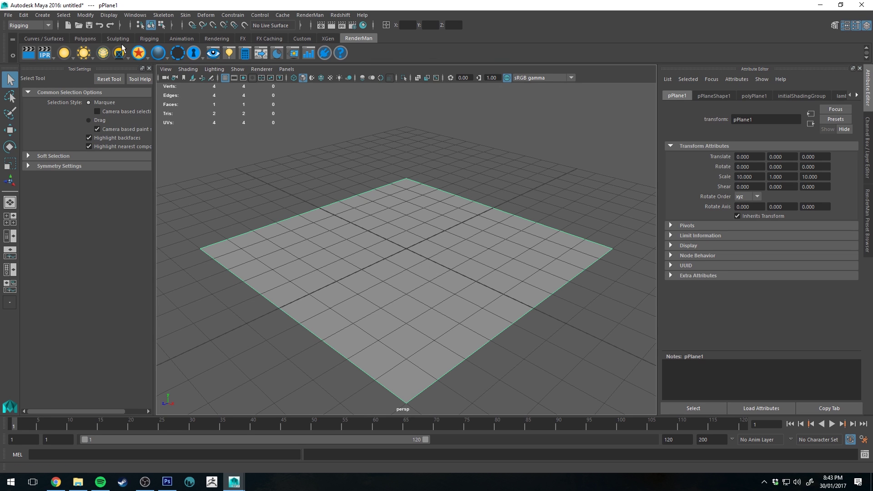
left_click(138, 54)
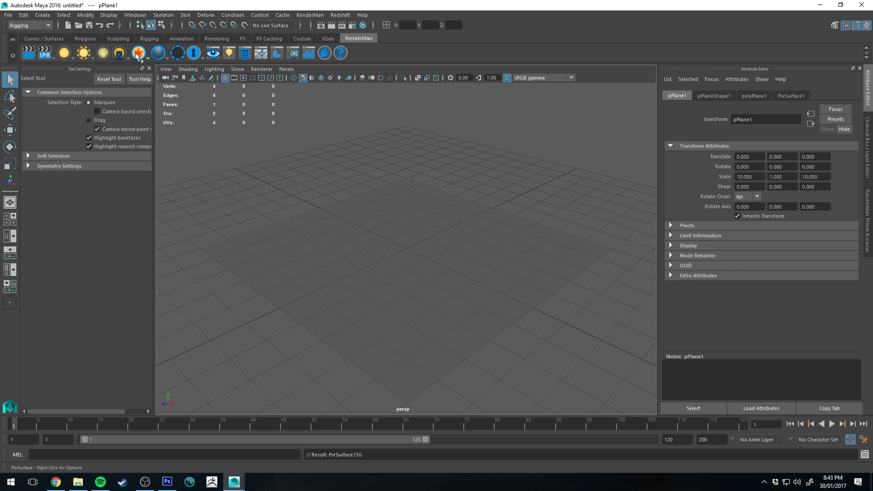
left_click(370, 265)
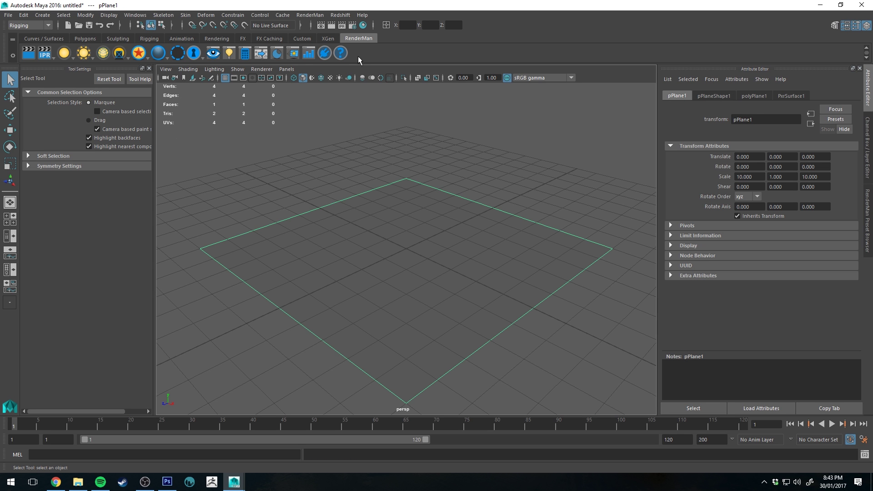
left_click(405, 251)
left_click_drag(405, 251, 339, 119)
- Open the Hypershade and graph the network of the plane's PxrSurface material
left_click(362, 25)
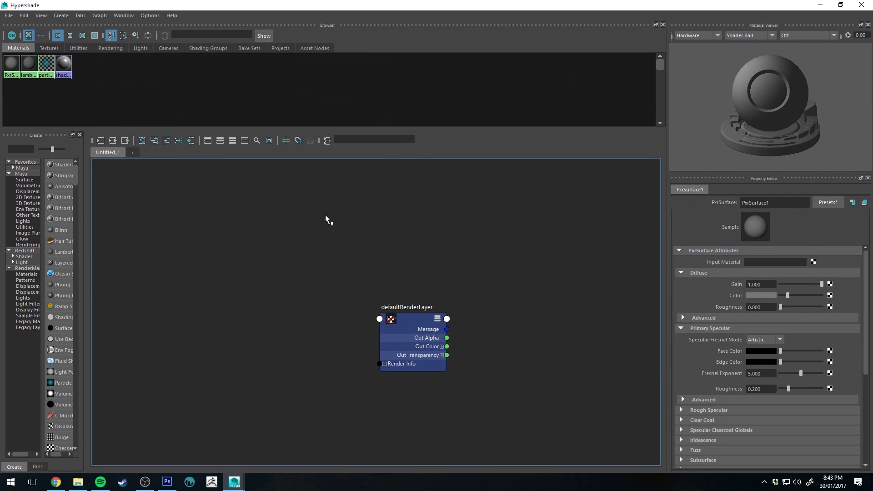
right_click(12, 63)
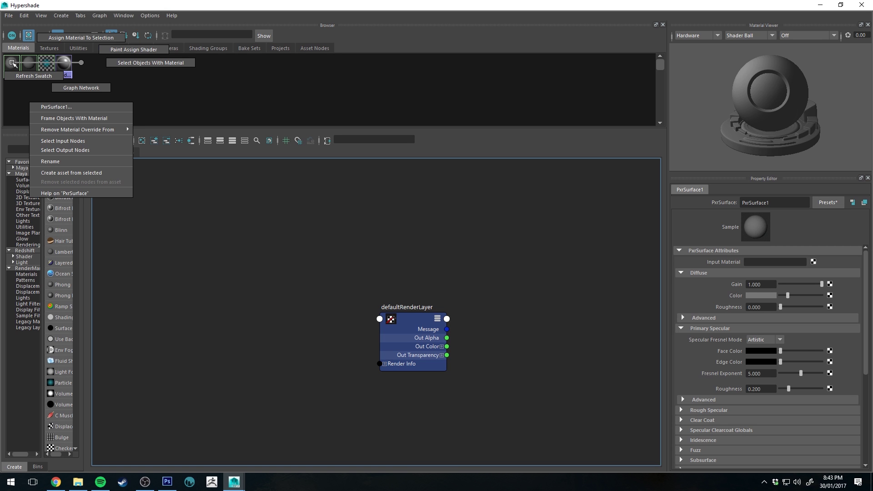
left_click(81, 88)
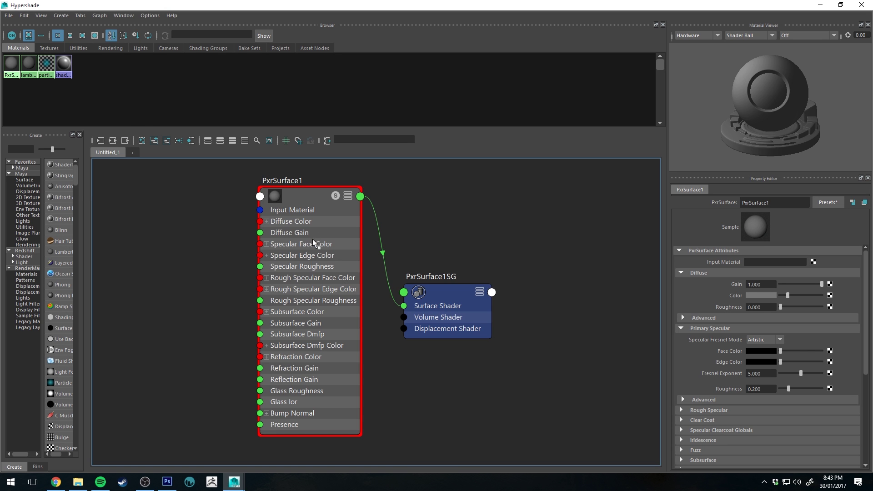
- Rename the PxrSurface material as PxrFloor
left_click(319, 198)
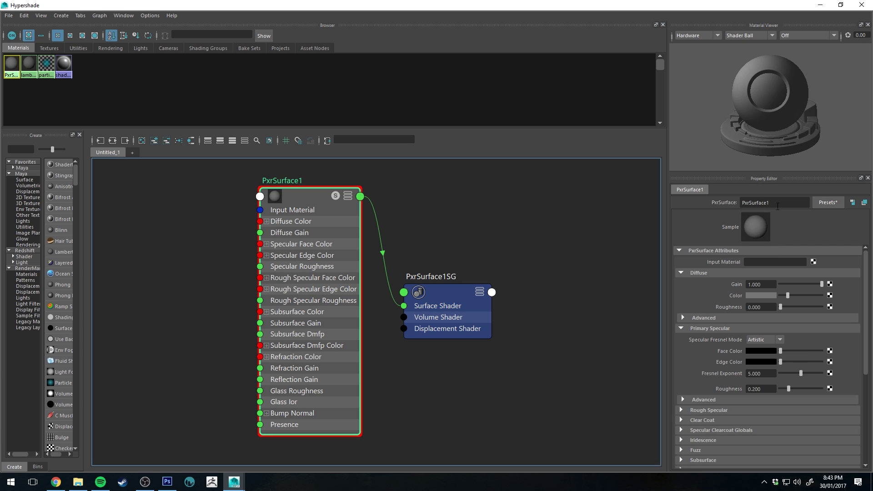
left_click_drag(769, 203, 749, 216)
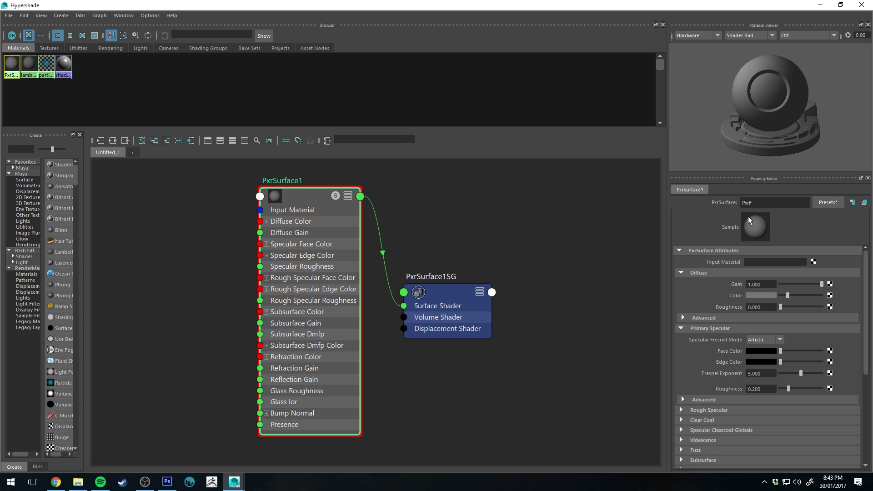
type("Floor")
key("Return")
- Widen the node creation list and move the PxrFloor material and its shading group aside to free space in the graph
scroll(485, 232, "up", 2)
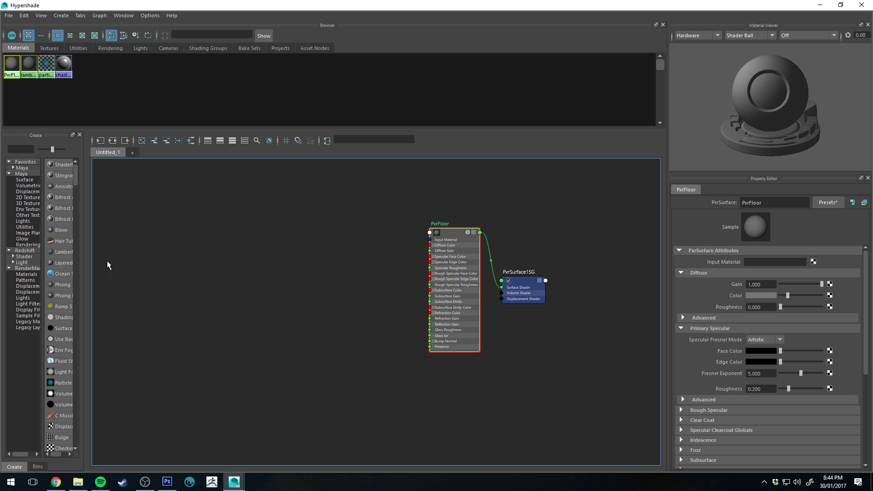
left_click_drag(91, 225, 145, 224)
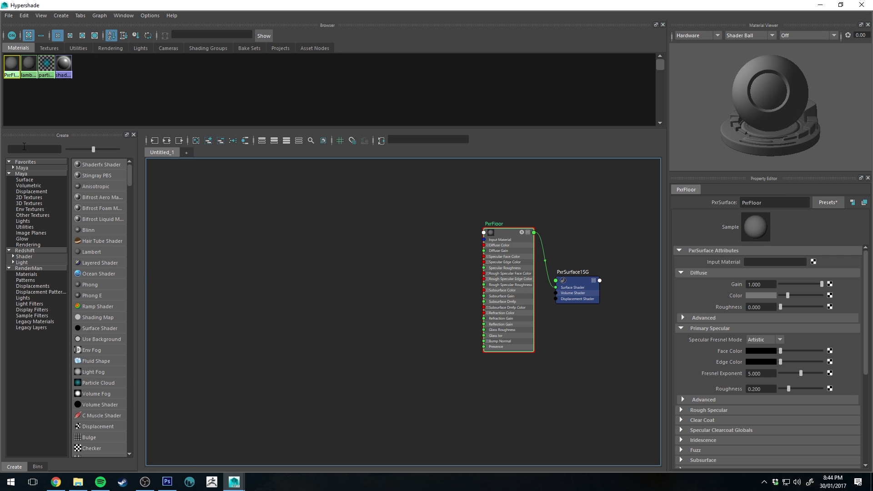
scroll(406, 242, "down", 2)
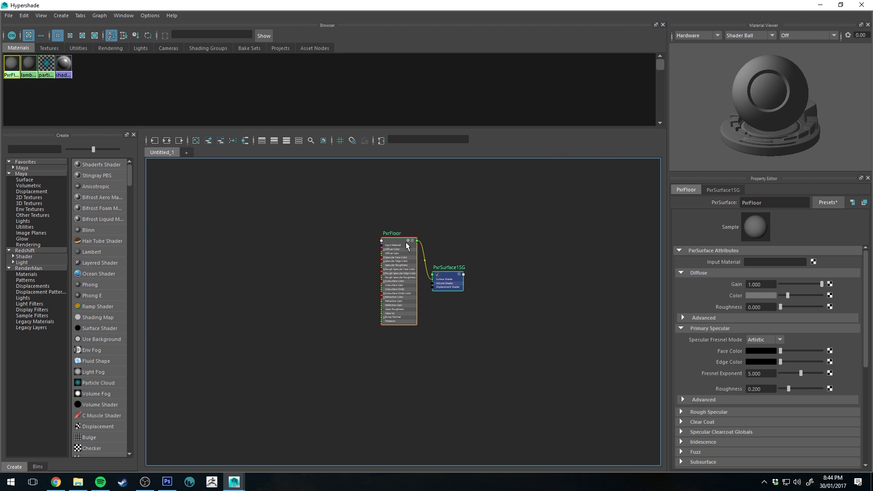
left_click_drag(395, 239, 580, 249)
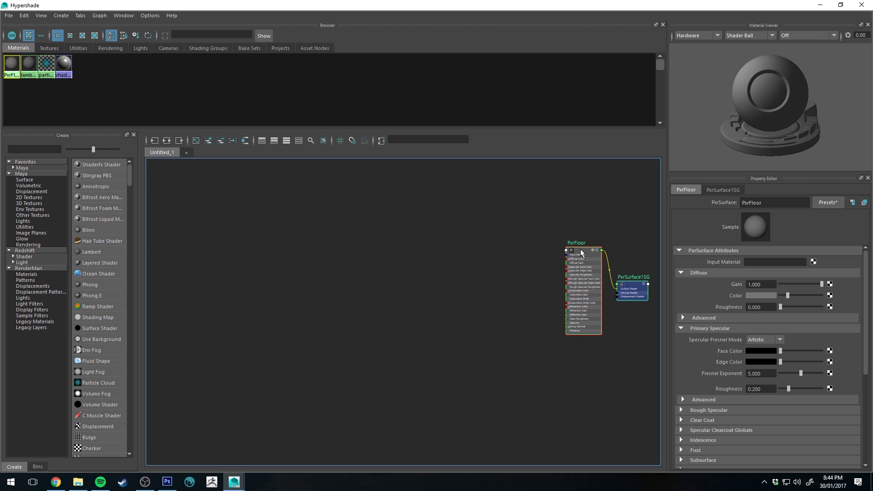
left_click(543, 234)
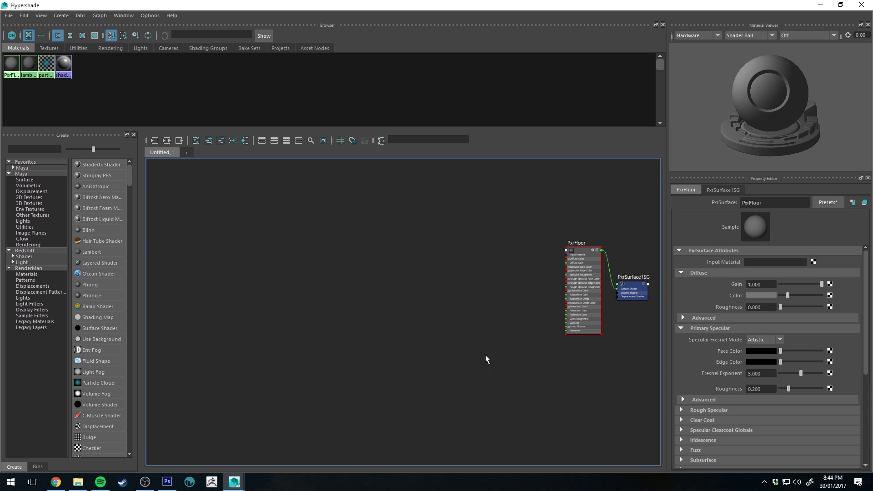
- Find the PxrTileManifold node with the search term "pxrtile" and add it to the graph, well before the PxrFloor material
left_click(44, 149)
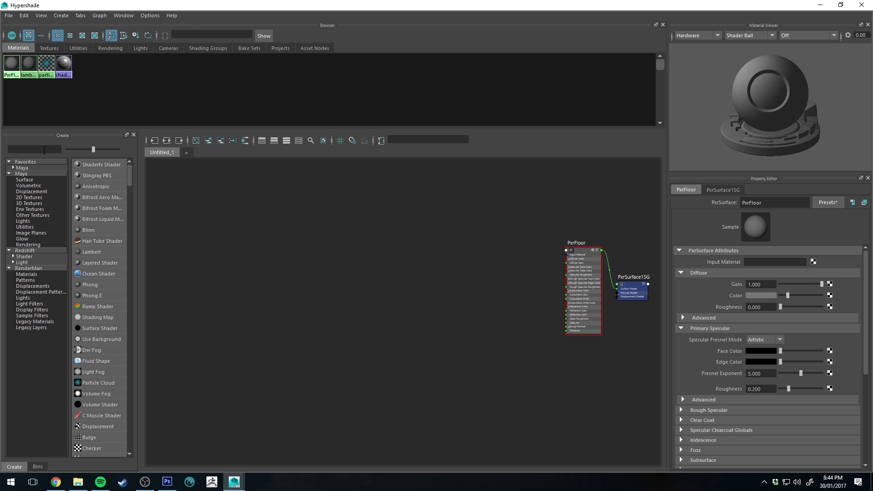
type("pxrtile")
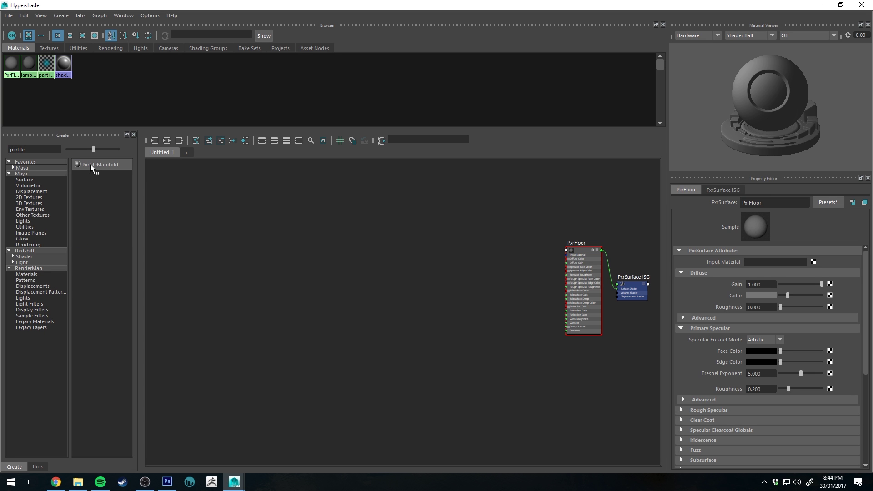
left_click(91, 164)
left_click_drag(504, 283, 366, 253)
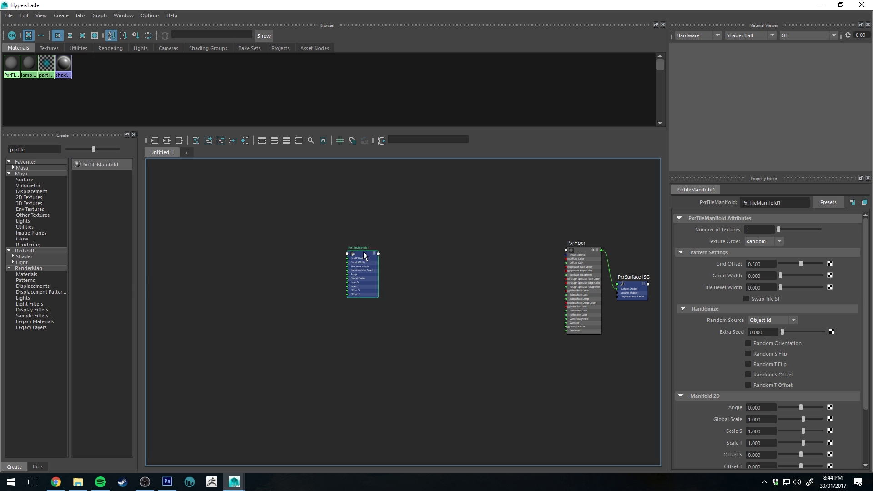
- Expand the PxrTileManifold node to show all its attributes and keep it selected
key("f")
key("3")
scroll(466, 272, "down", 2)
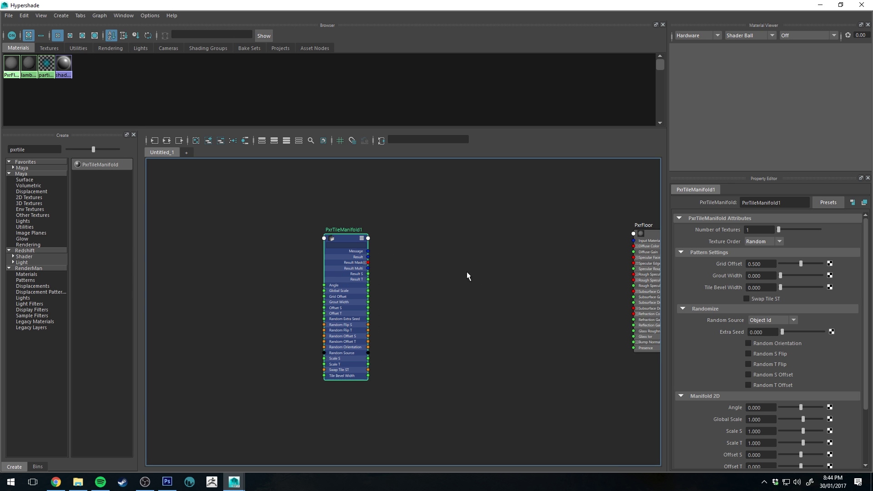
scroll(329, 223, "down", 1)
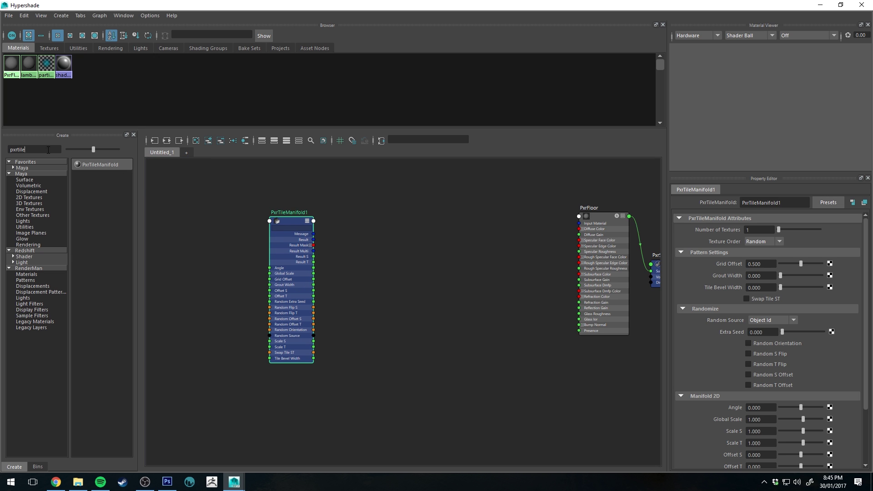
key("Tab")
left_click(266, 219)
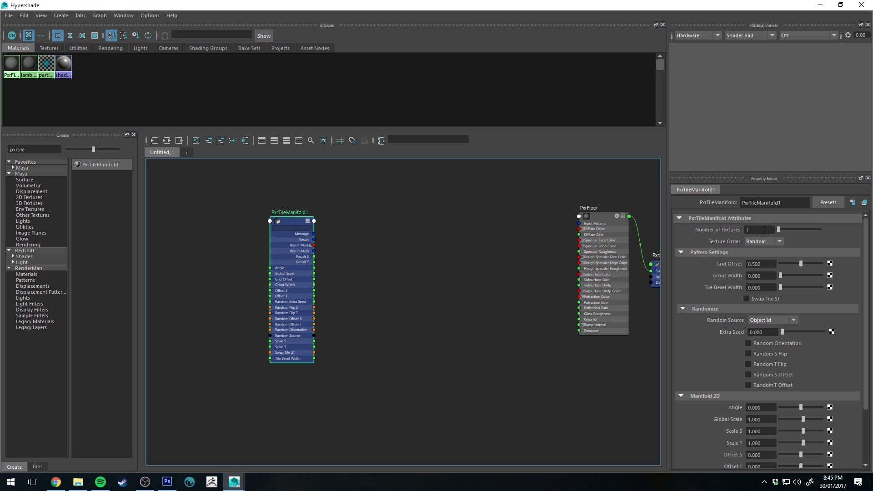
- Set the PxrTileManifold node's number of textures to 4
key("Tab")
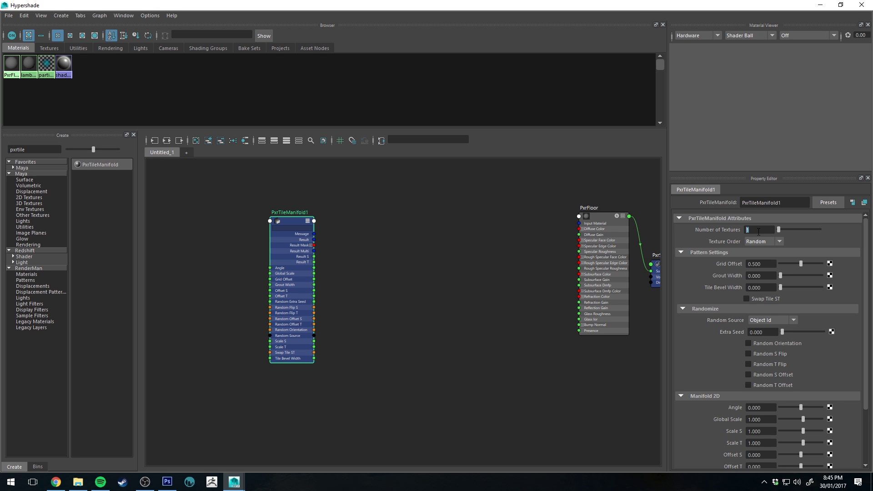
type("4")
key("Return")
- Set the tile manifold's grout width to 0.05 and enable Random Orientation, Random S Flip and Random T Flip
key("Tab")
key("Tab")
type("5")
key("Return")
scroll(719, 284, "down", 1)
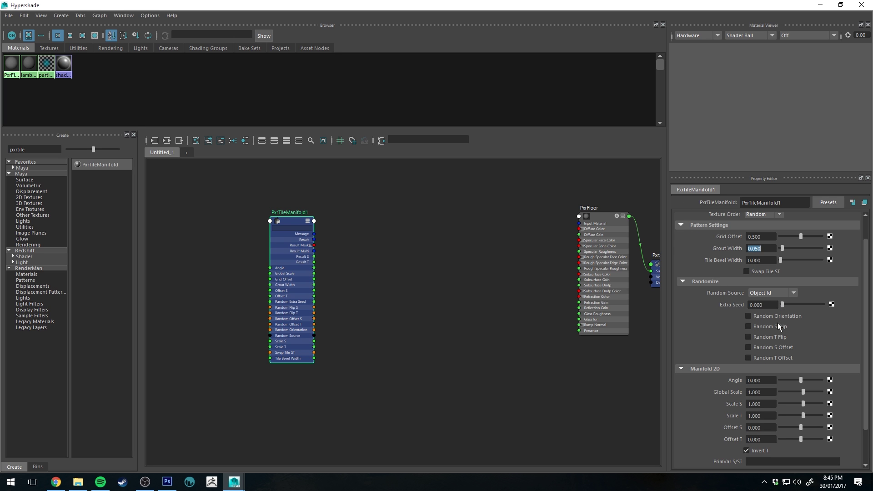
left_click(761, 317)
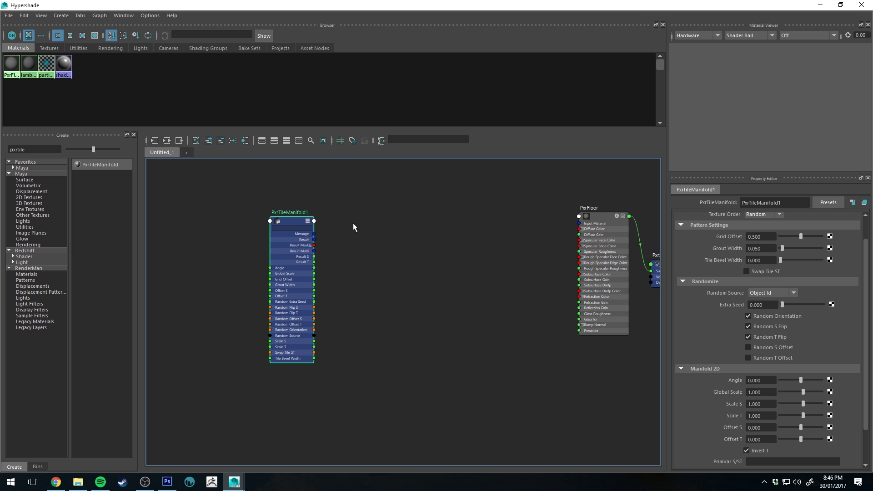
- Add a PxrMultiTexture node beside the tile manifold and connect the manifold's Result Multi to its Manifold Multi input
key("Tab")
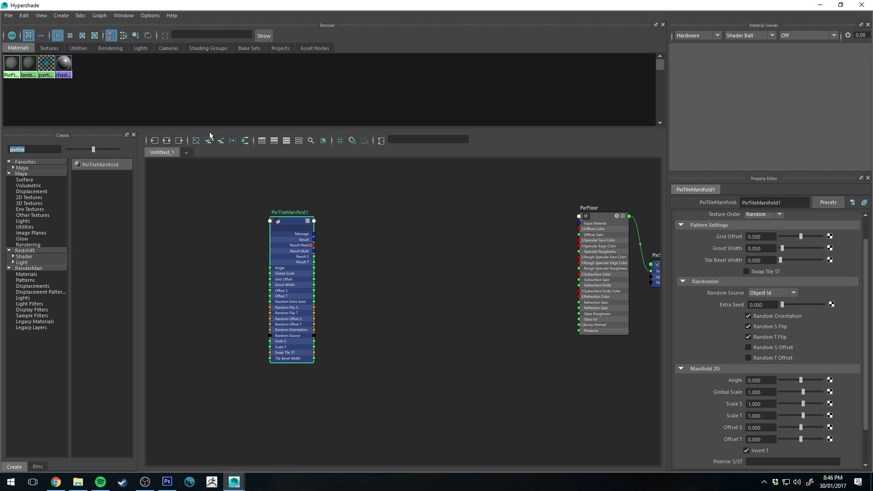
type("pxr")
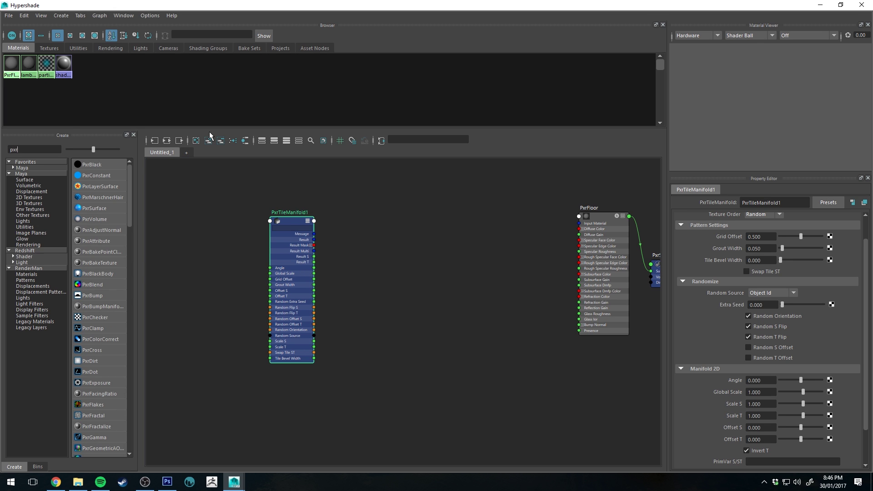
type("mul")
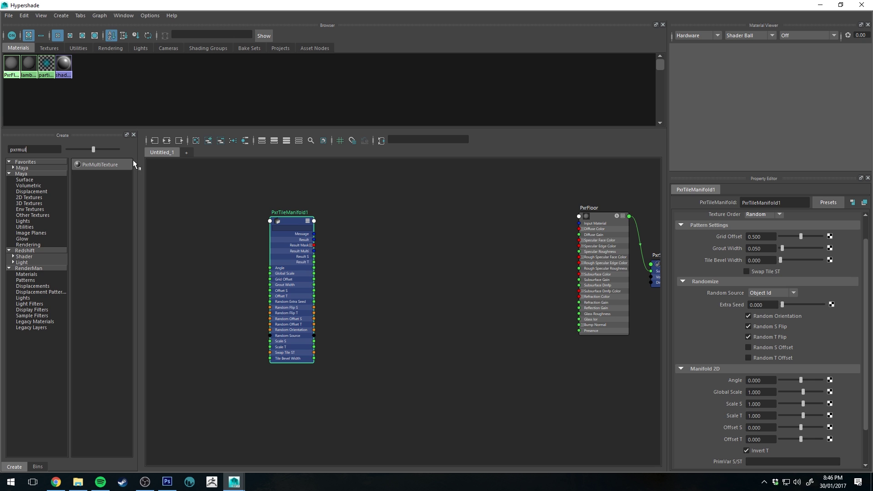
left_click(87, 165)
left_click_drag(551, 249, 386, 272)
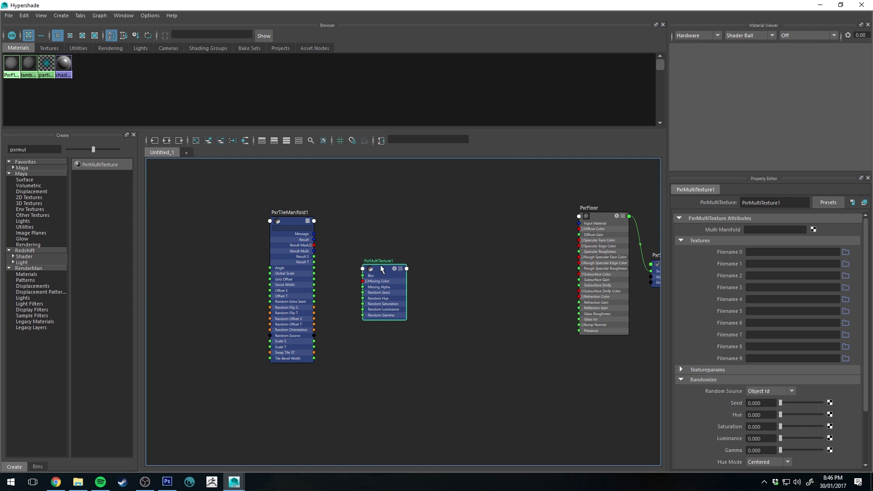
left_click(294, 222)
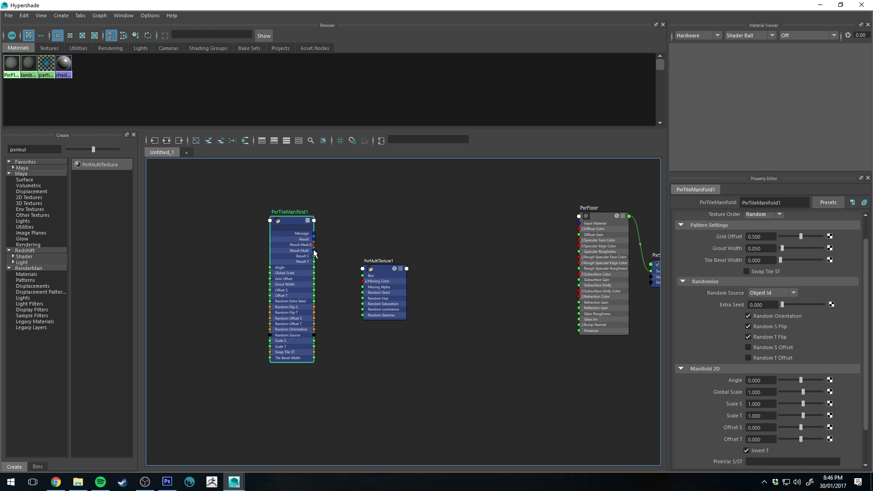
left_click_drag(313, 251, 365, 327)
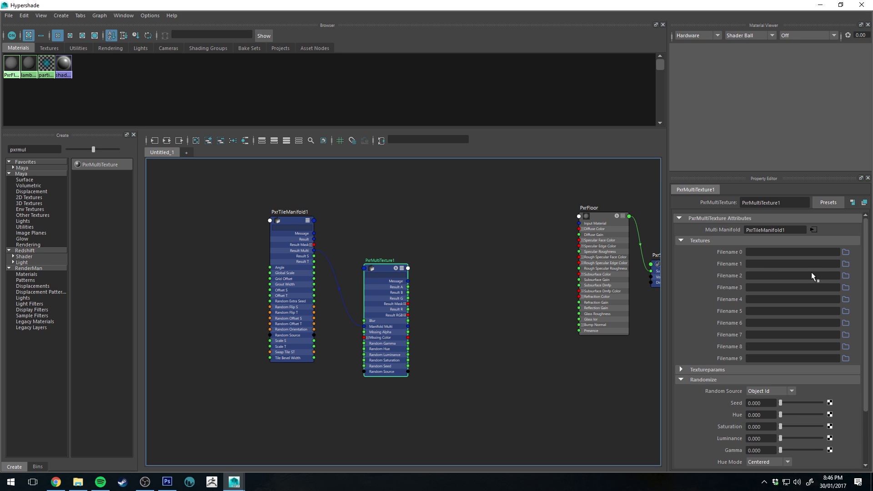
- Load tile1.jpg from the Tileable Textures folder in sourceimages as Filename 0 of the PxrMultiTexture node
left_click(845, 252)
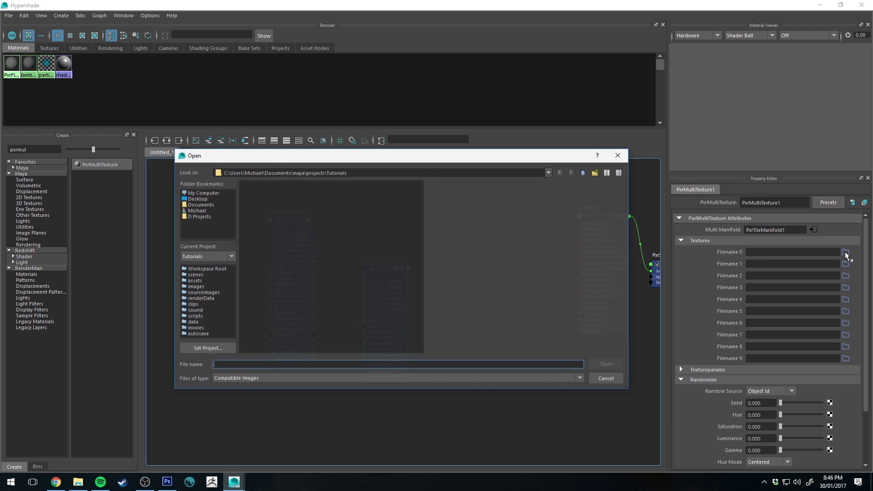
double_click(254, 280)
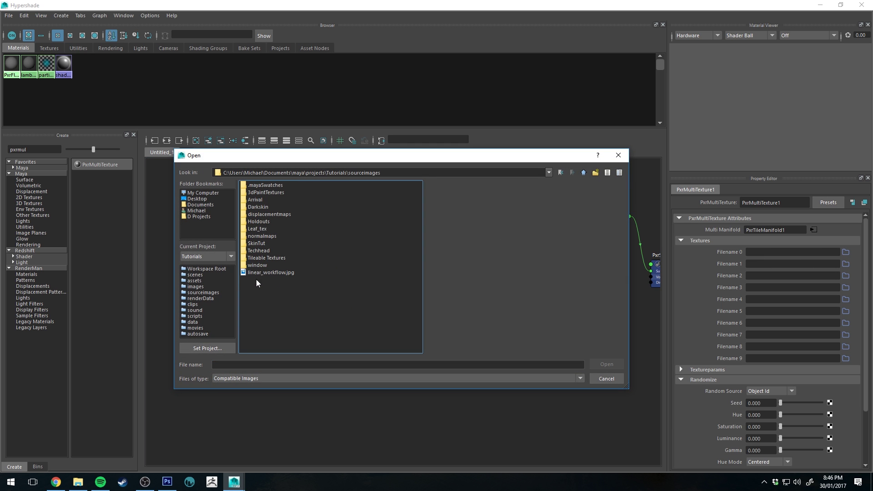
double_click(266, 258)
left_click(255, 186)
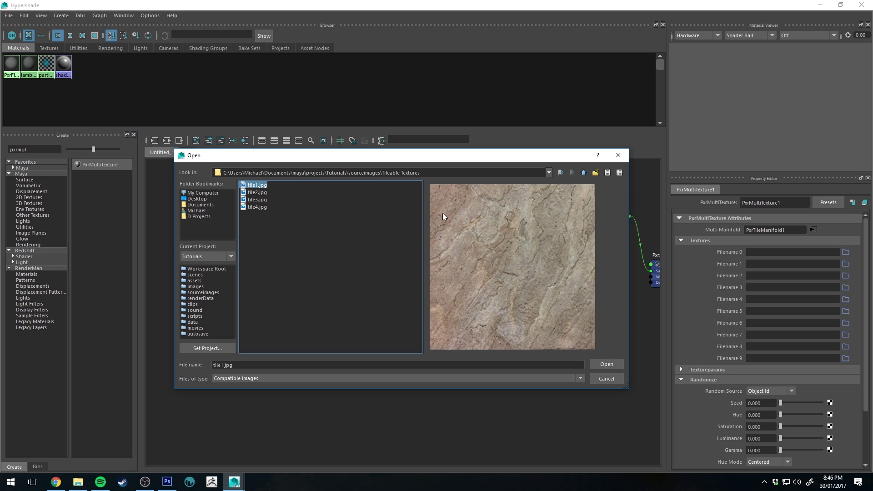
left_click(600, 363)
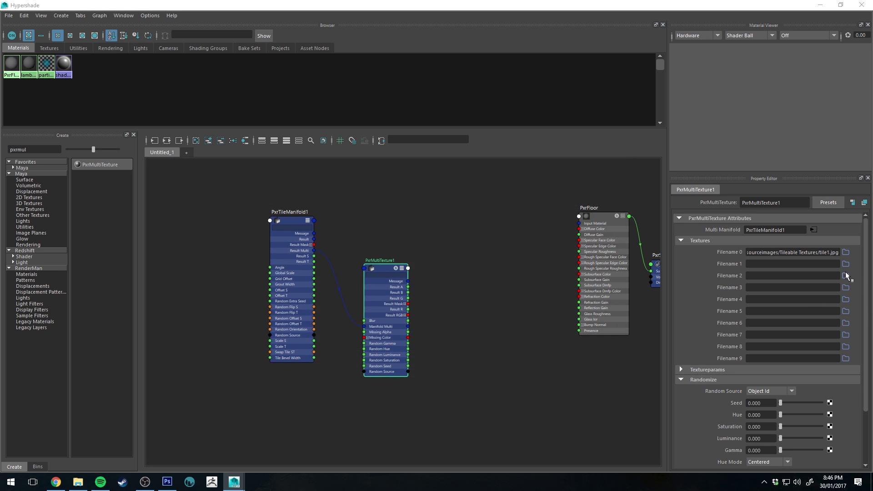
- Load tile2.jpg from the Tileable Textures folder as Filename 1 of the PxrMultiTexture node
left_click(845, 274)
left_click(268, 280)
double_click(273, 280)
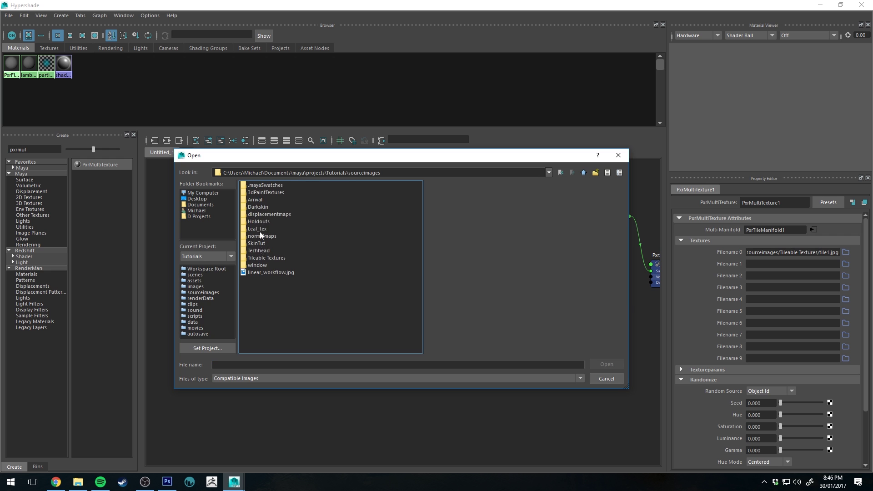
double_click(266, 258)
double_click(257, 192)
- Load tile3.jpg from the Tileable Textures folder as Filename 2 of the PxrMultiTexture node
left_click(845, 275)
double_click(273, 280)
double_click(266, 258)
left_click(257, 199)
left_click(606, 364)
- Load tile4.jpg from the Tileable Textures folder as Filename 3 of the PxrMultiTexture node
left_click(846, 287)
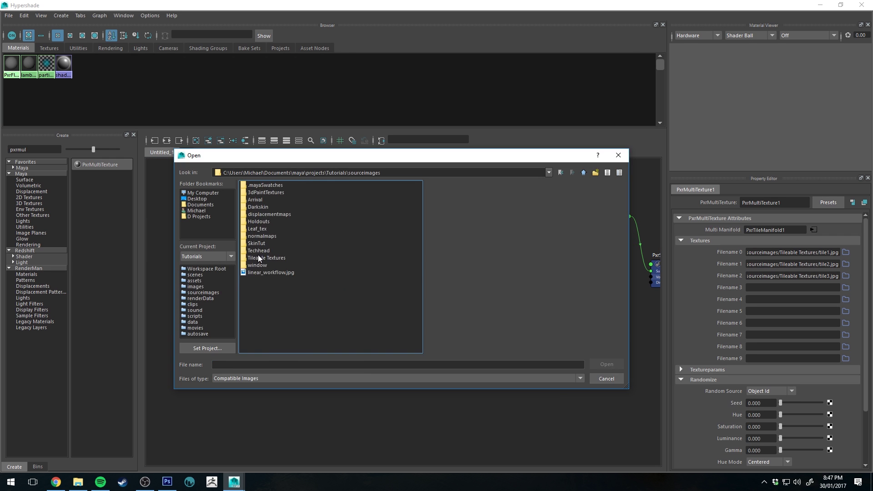
double_click(272, 280)
double_click(265, 258)
double_click(256, 207)
scroll(741, 387, "down", 3)
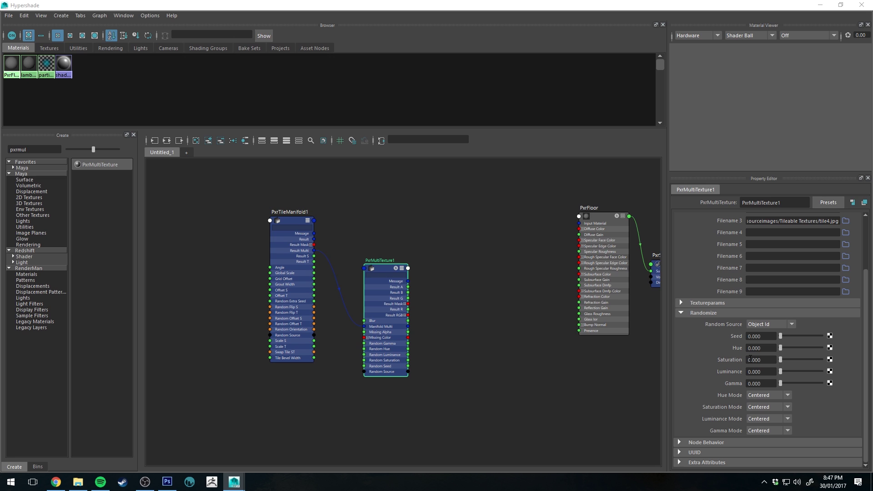
scroll(751, 359, "up", 3)
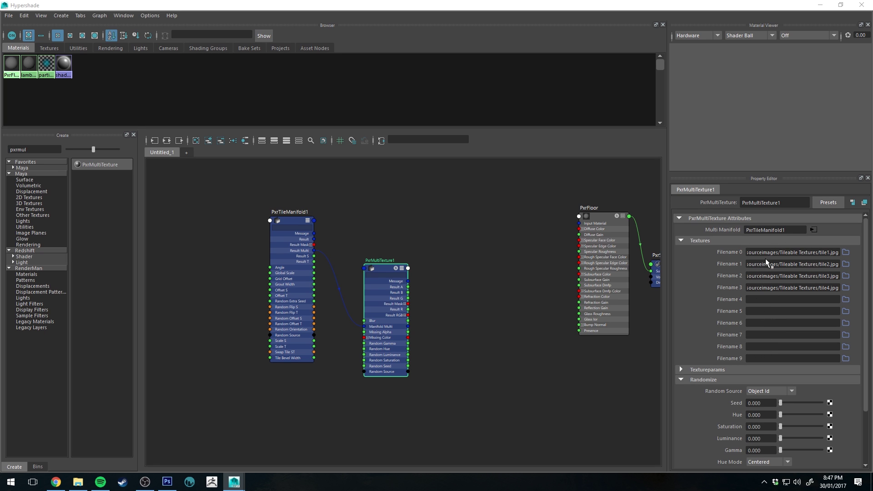
scroll(762, 255, "down", 3)
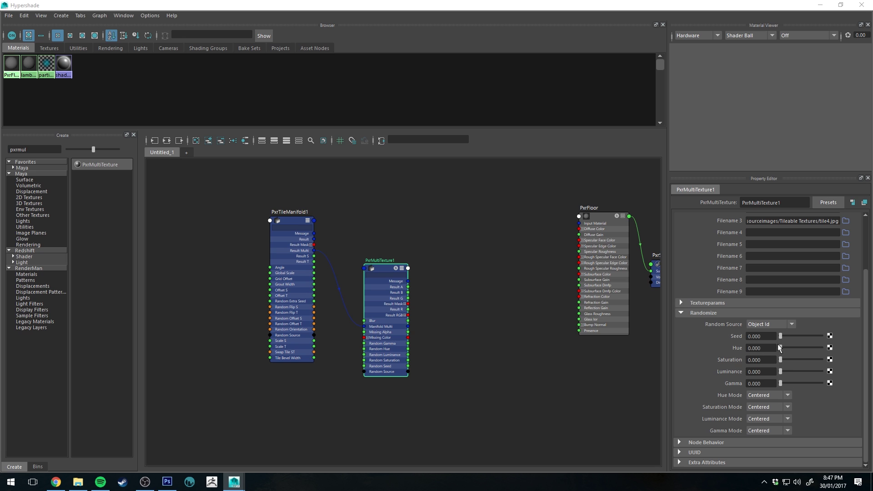
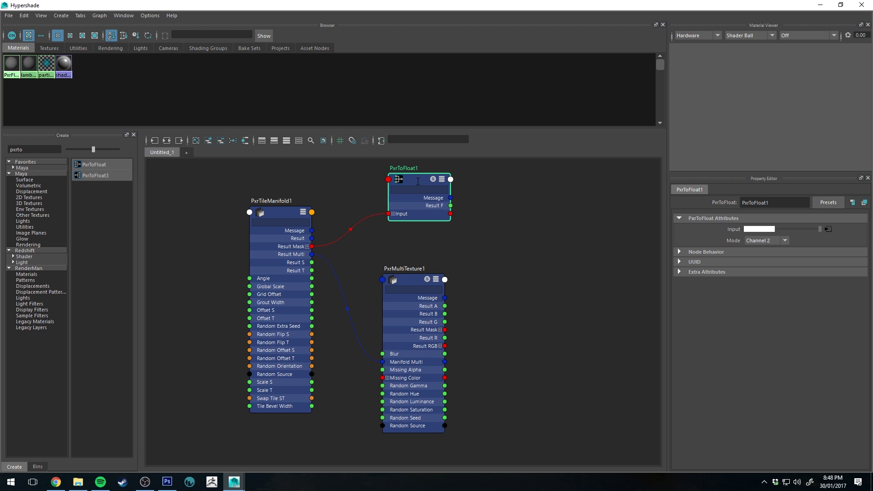
left_click(761, 241)
left_click(414, 182)
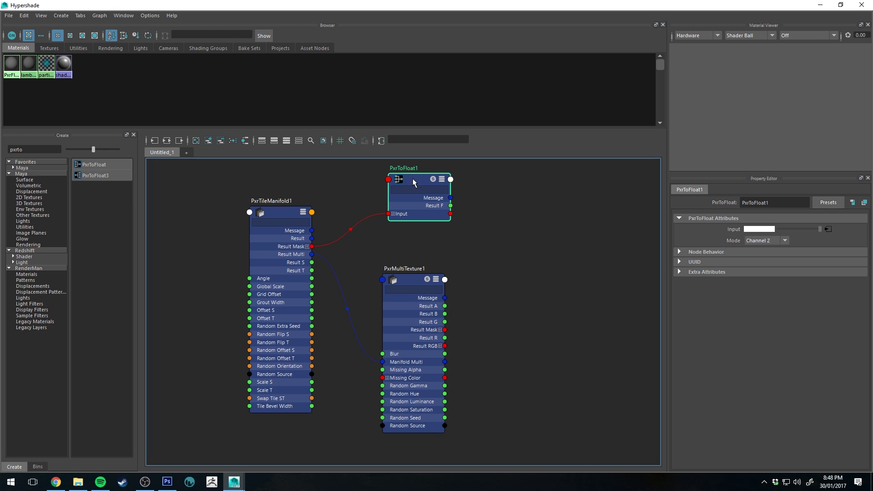
- Find the PxrBlend node with the search term "pxrblend", add it between PxrToFloat and PxrFloor, and nudge it and the PxrMultiTexture node into place
middle_click_drag(560, 209, 478, 190, "alt")
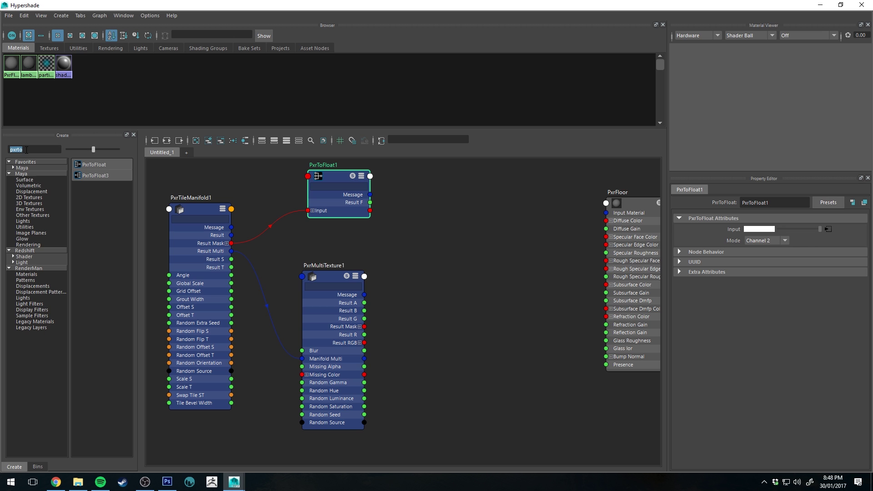
type("pxrblend")
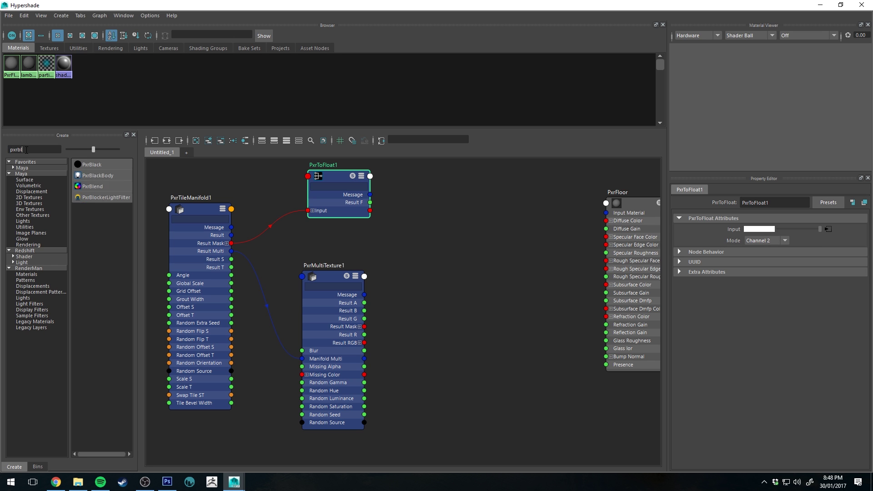
left_click(108, 164)
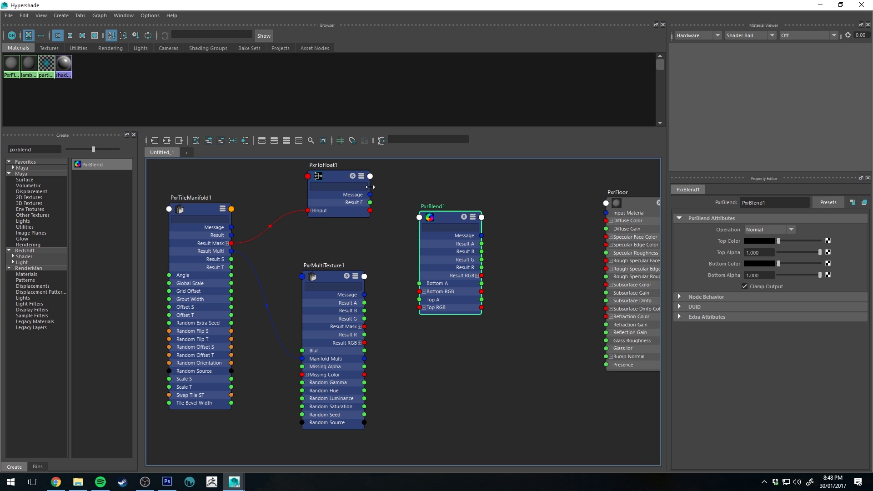
left_click_drag(439, 218, 444, 217)
left_click_drag(333, 275, 335, 268)
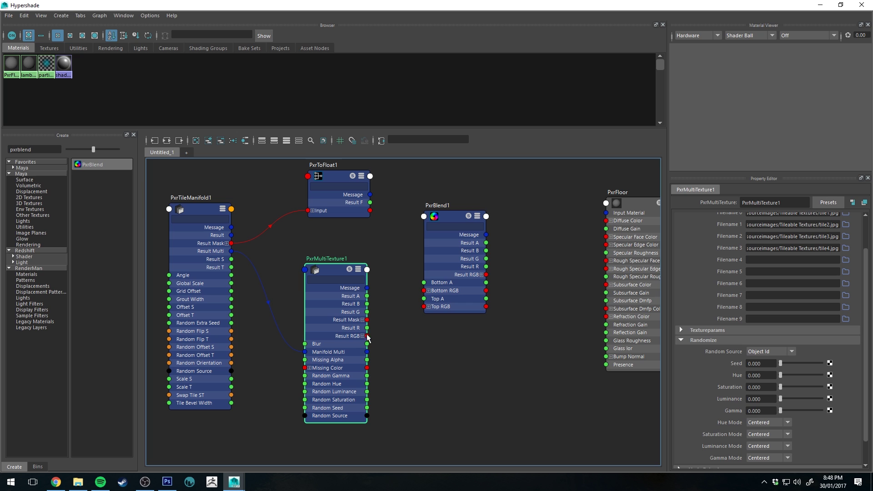
- Connect PxrMultiTexture's Result RGB to PxrBlend's Bottom RGB and PxrToFloat's Result F to PxrBlend's Top A
left_click_drag(367, 335, 425, 290)
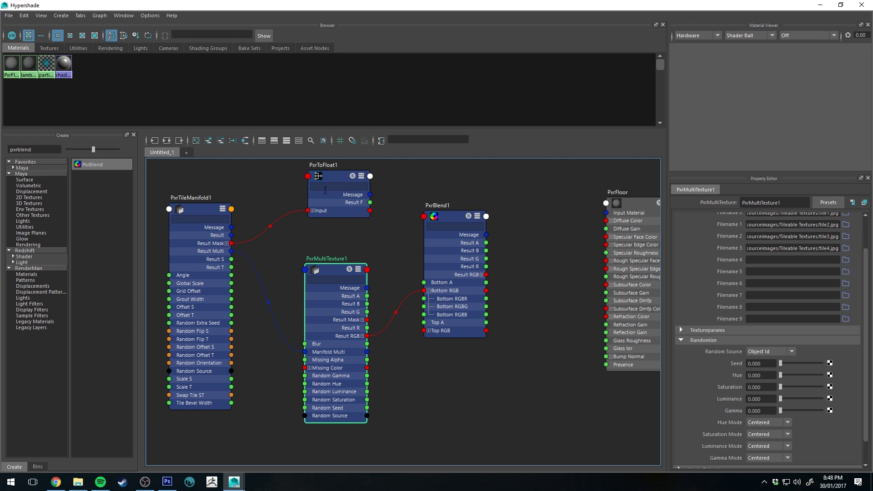
left_click(347, 187)
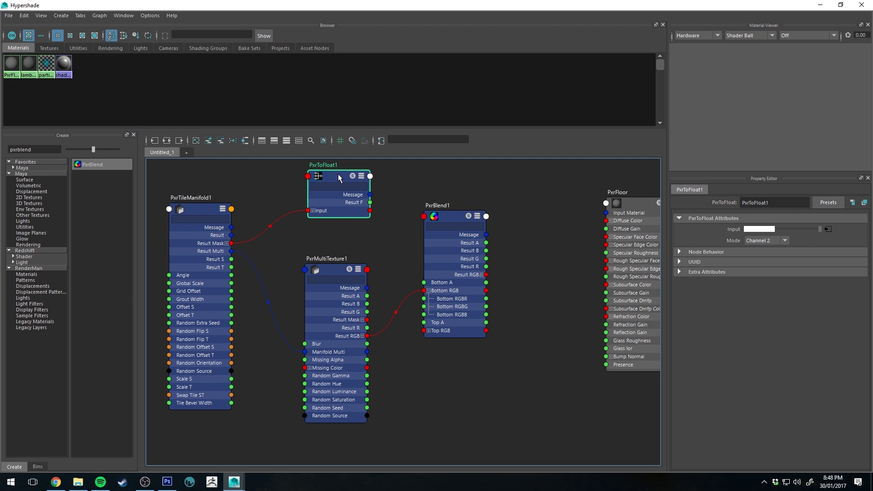
left_click_drag(370, 203, 426, 322)
- Set PxrBlend's Top Color to the first grey-brown swatch in the color history
left_click(444, 216)
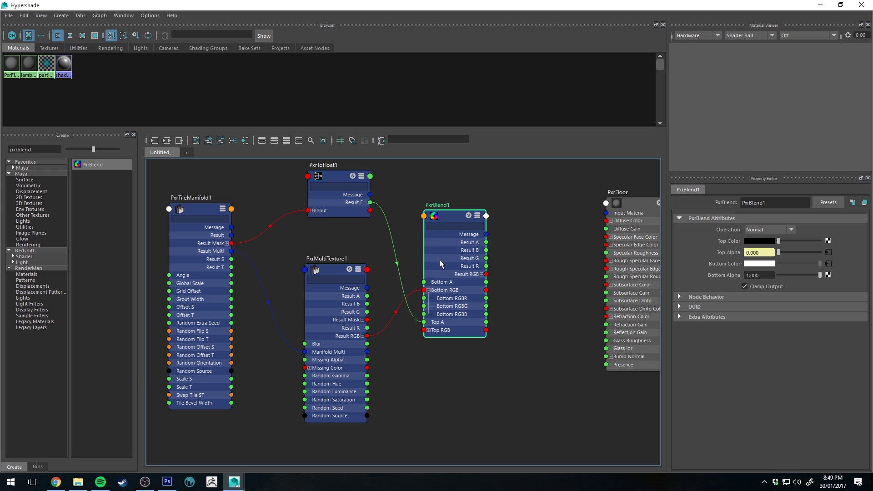
left_click(759, 240)
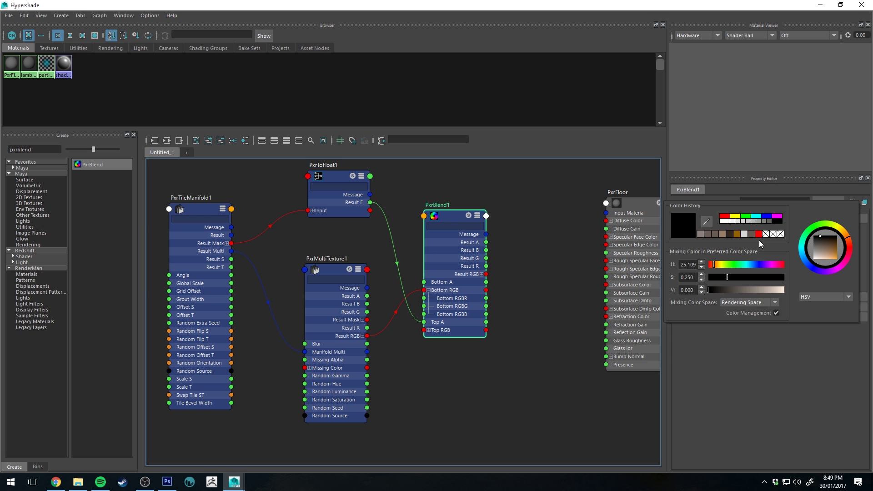
left_click(700, 233)
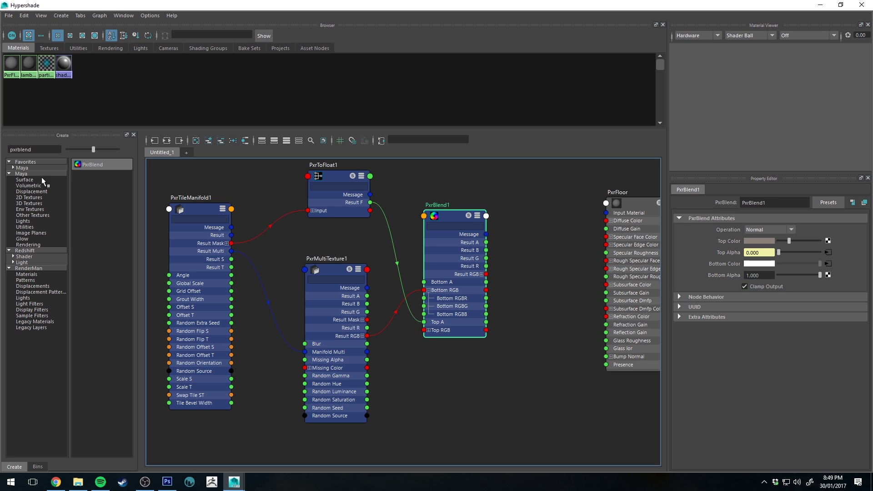
- Find the PxrColorCorrect node with the search term "pxrcolor" and place it between PxrBlend and PxrFloor
double_click(48, 149)
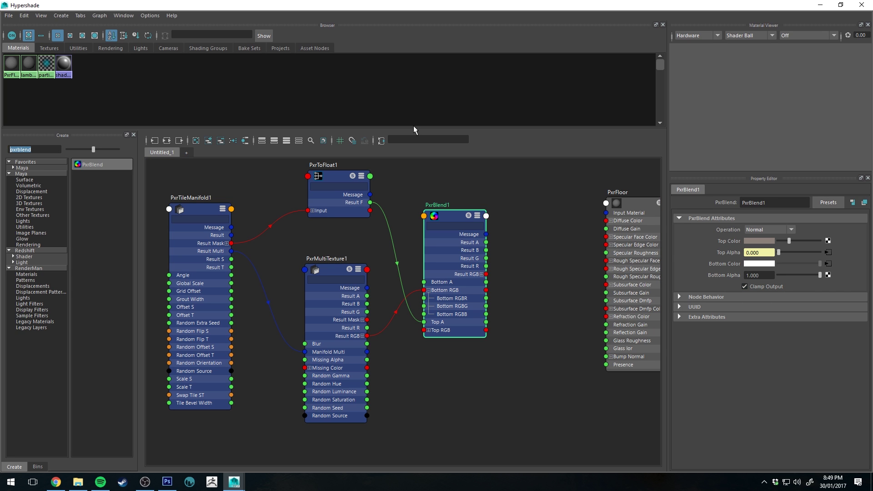
type("pxrcolor")
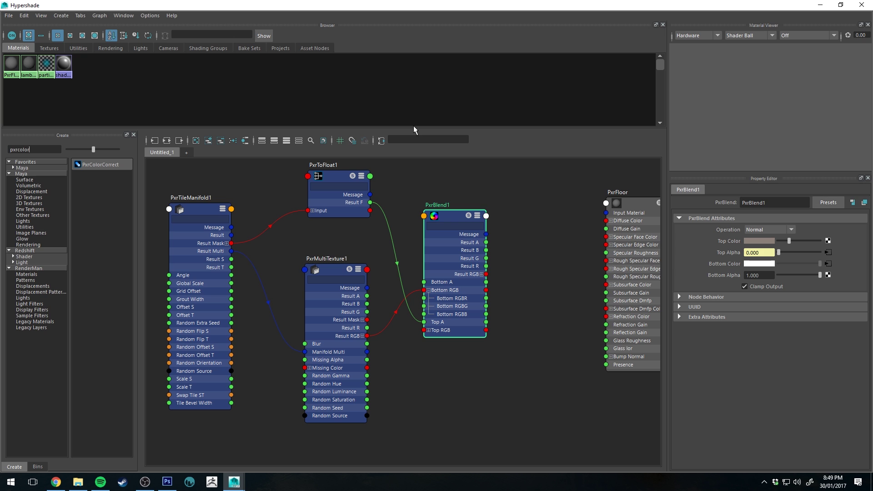
left_click(108, 165)
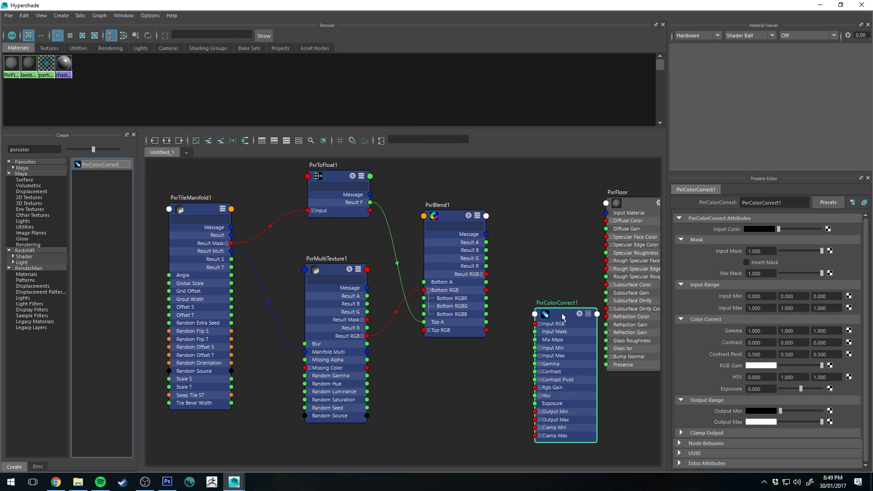
left_click_drag(563, 317, 547, 302)
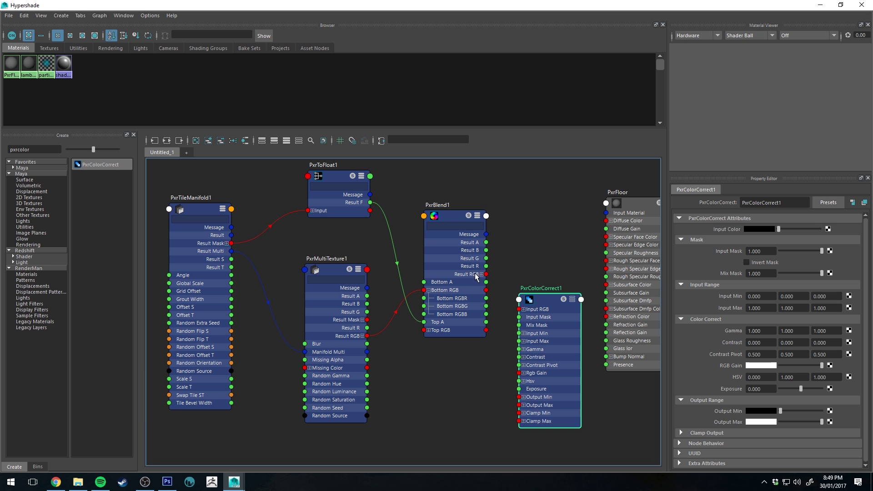
- Connect PxrBlend's Result RGB to PxrColorCorrect's Input RGB and to PxrFloor's Diffuse Color, leaving PxrFloor selected
left_click_drag(486, 275, 518, 309)
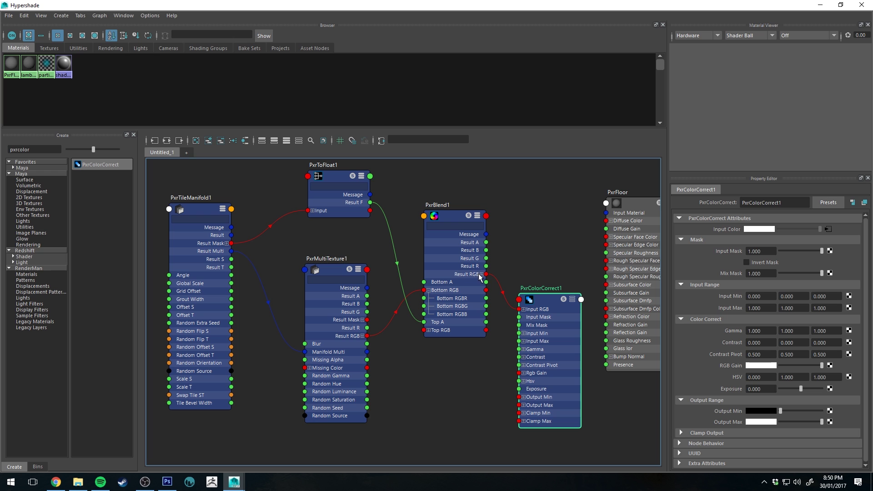
left_click_drag(486, 274, 606, 221)
left_click(631, 201)
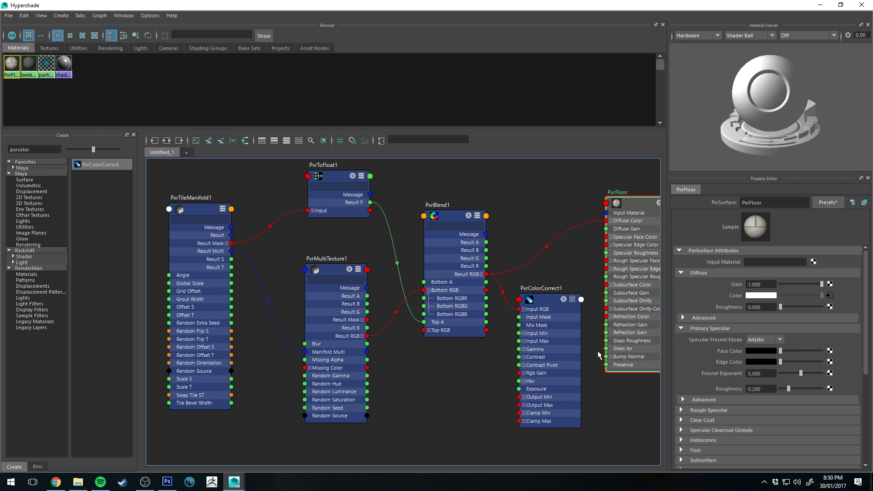
- Set PxrColorCorrect's Contrast to 0.25 in all three channels
middle_click_drag(575, 337, 492, 232, "alt")
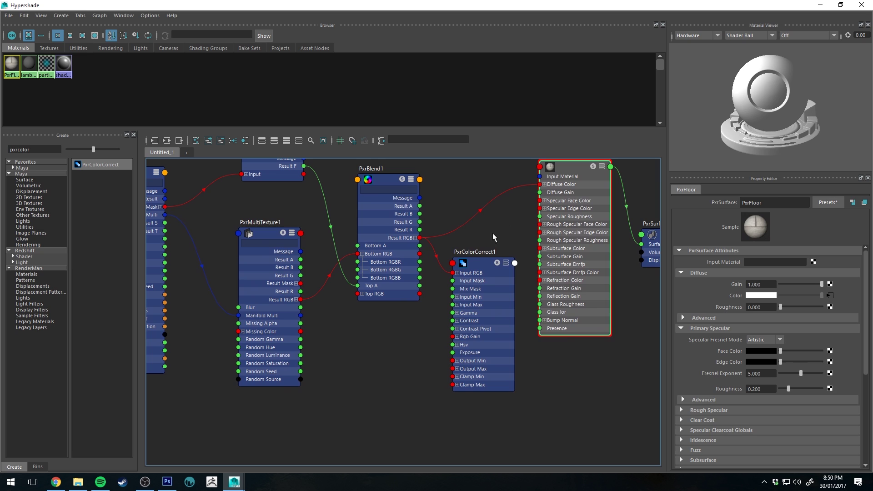
left_click(477, 266)
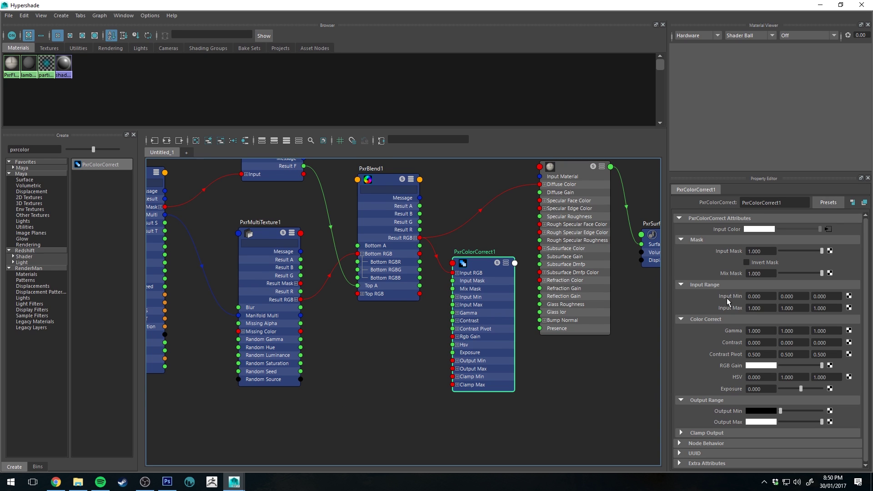
left_click(767, 343)
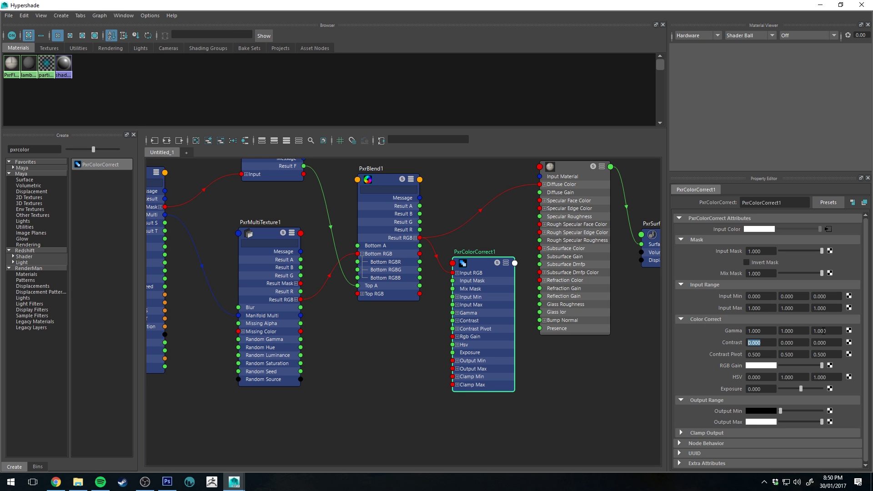
type(".250")
key("Tab")
key("BackSpace")
type(".25")
key("Return")
key("Tab")
key("BackSpace")
type(".25")
key("Return")
- Set PxrColorCorrect's Gamma to 0.8 in all three channels
left_click(760, 331)
type("0.8")
key("Tab")
type("0.8")
key("Tab")
type("0.8")
key("Return")
- Set the second and third HSV values of PxrColorCorrect to 0.25 and 0.1
left_click(765, 354)
double_click(783, 375)
key("BackSpace")
key("Return")
key("Tab")
type("0.1")
key("Return")
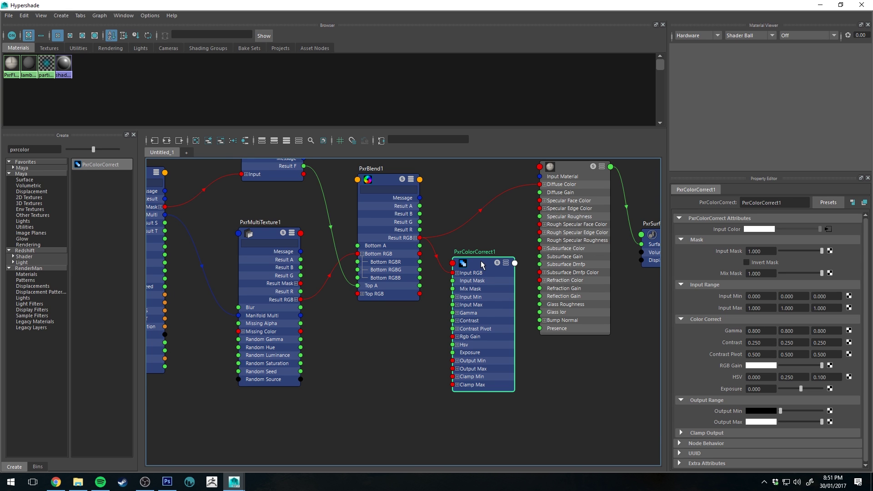
- Set PxrFloor's primary Specular Fresnel Mode to Physical and connect PxrColorCorrect's Result RGB to its Specular Edge Color
left_click_drag(481, 260, 472, 257)
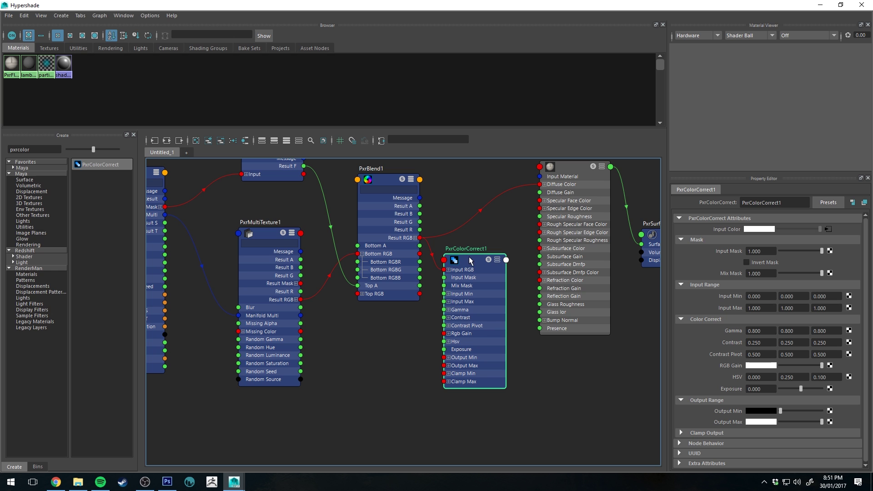
key("3")
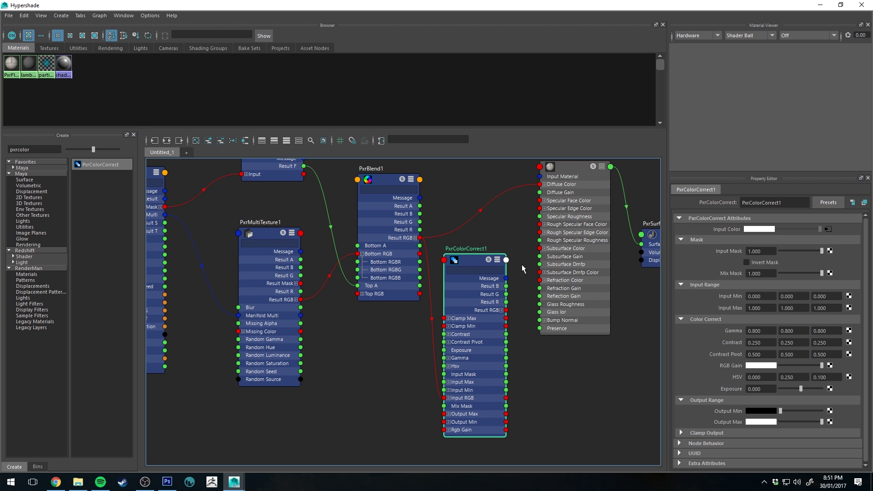
left_click(584, 169)
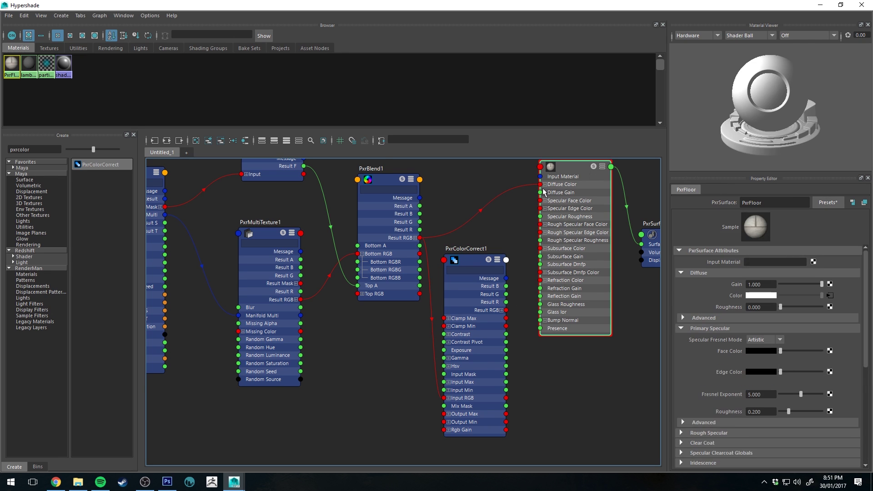
middle_click_drag(501, 207, 477, 241, "alt")
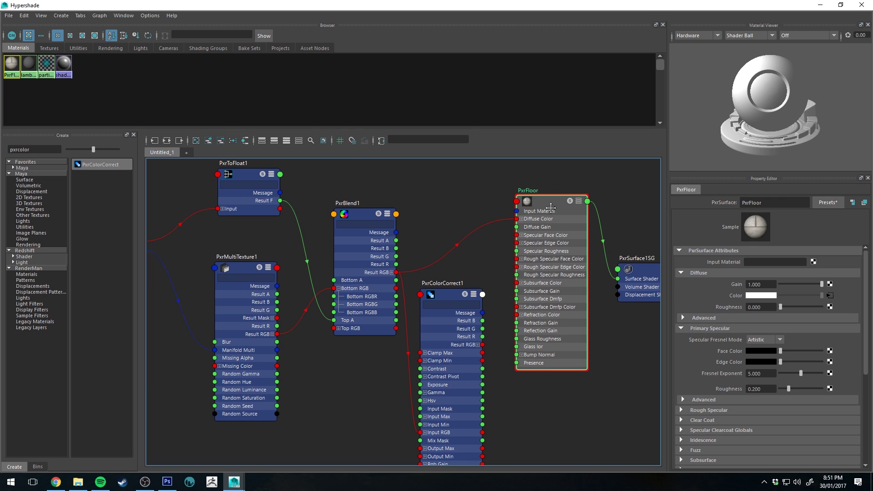
middle_click_drag(550, 207, 550, 188, "alt")
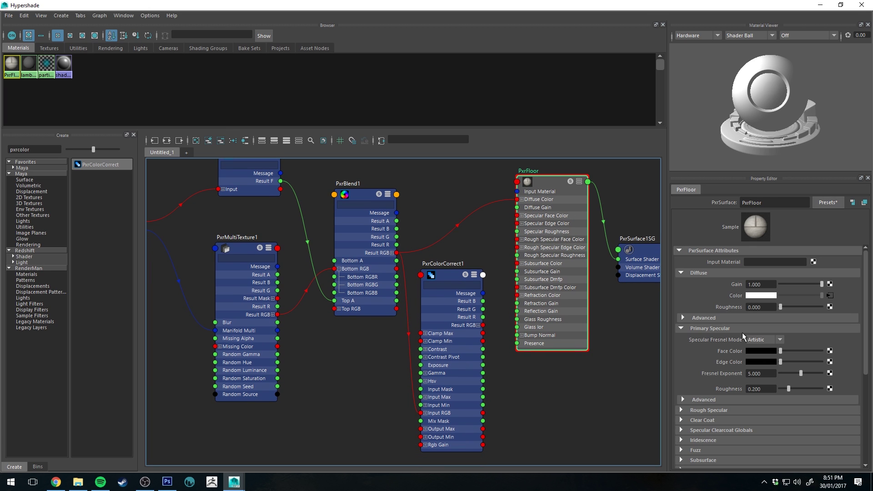
left_click(780, 340)
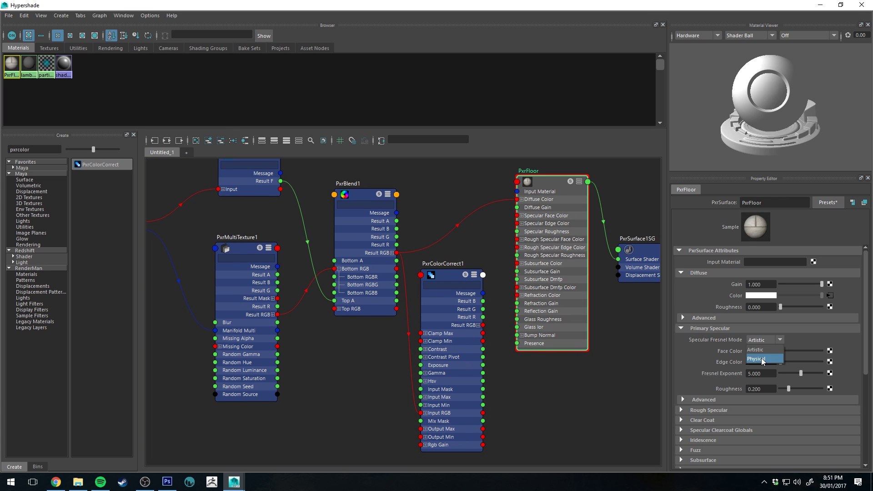
left_click(762, 359)
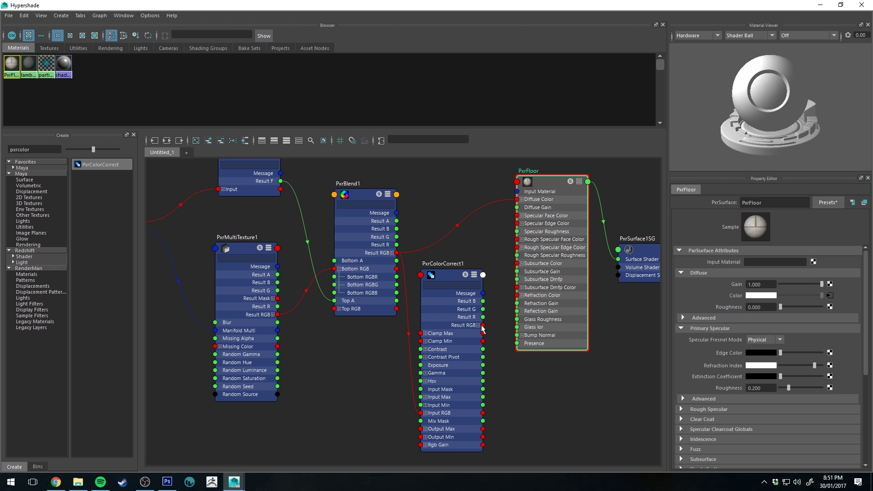
left_click_drag(482, 326, 528, 248)
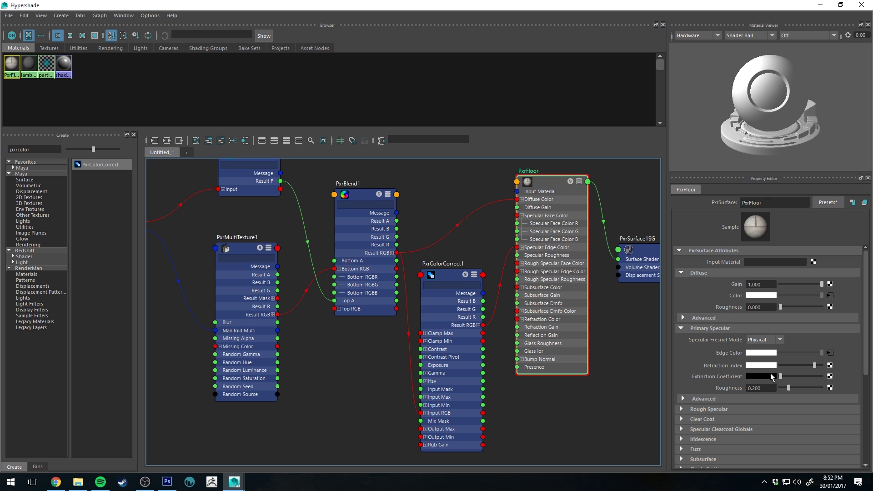
- Create a PxrRectLight, angle and position it above the floor plane, and set its Intensity to 100
left_click(820, 5)
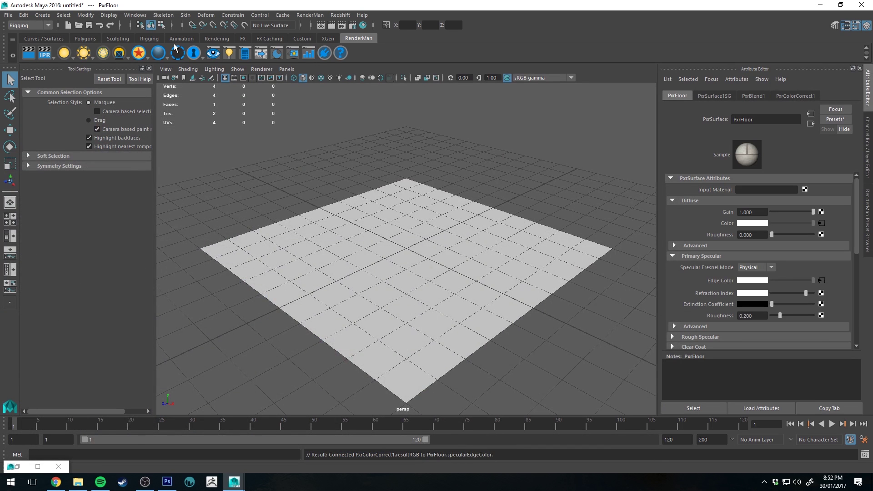
left_click(64, 53)
key("e")
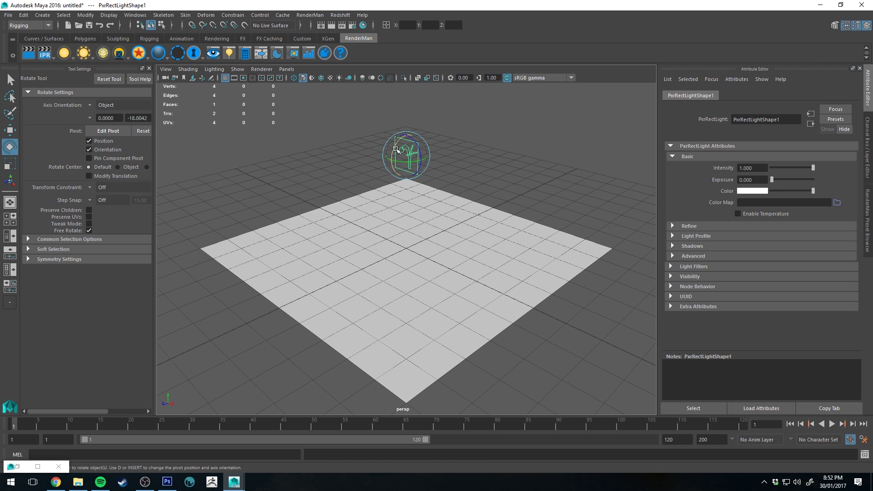
key("w")
left_click_drag(453, 130, 373, 138, "alt")
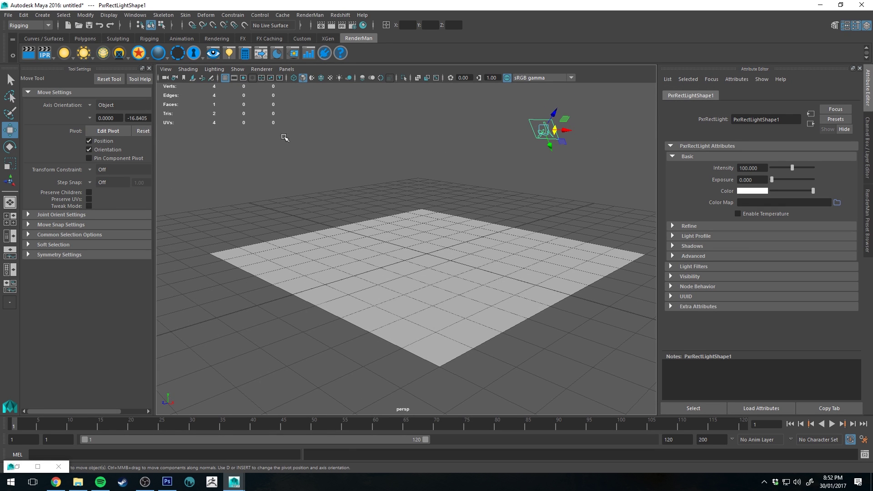
- Start an IPR render of the lit floor, close the Tool Settings and maximize the Hypershade
left_click(44, 53)
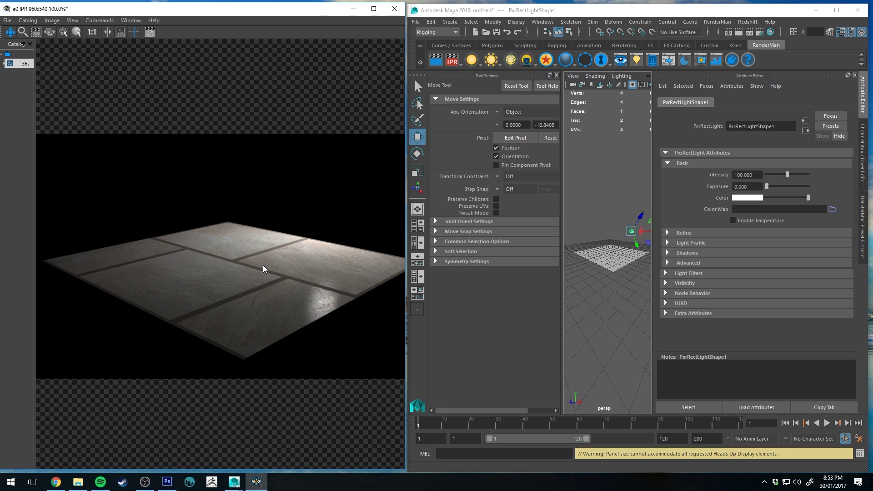
left_click(556, 75)
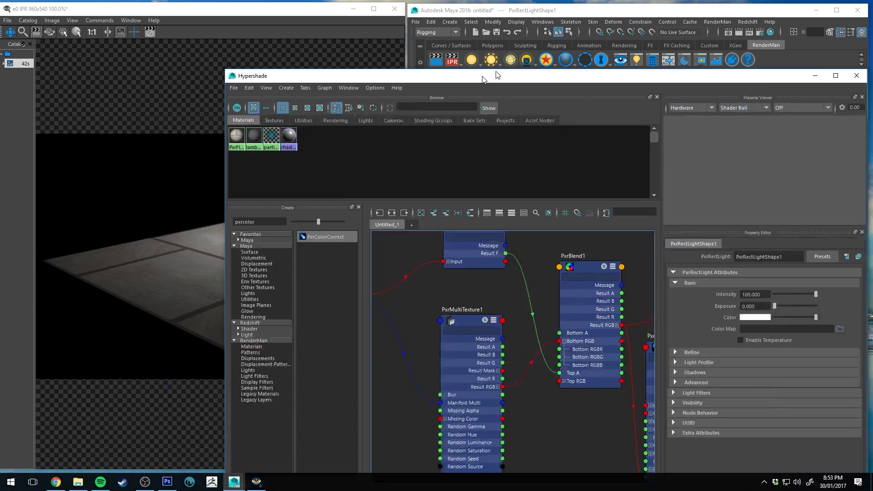
left_click_drag(477, 79, 402, 30)
double_click(402, 31)
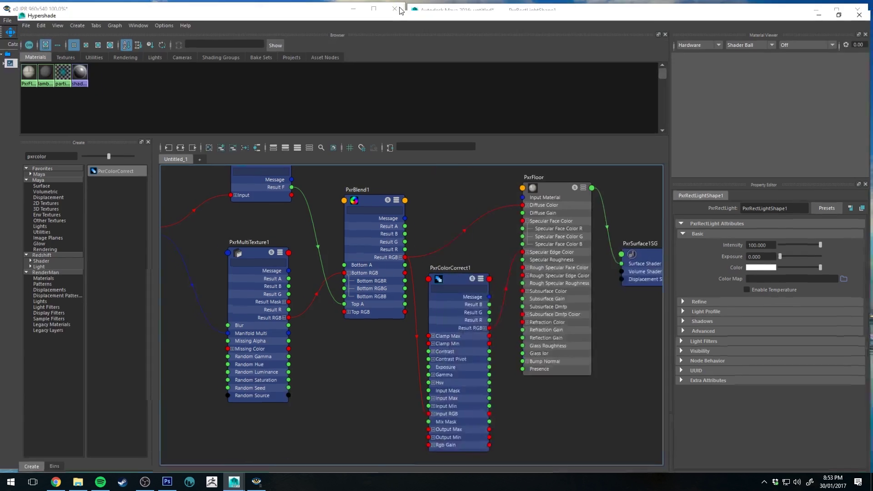
- Set PxrTileManifold's Global Scale to 3
key("a")
left_click(315, 224)
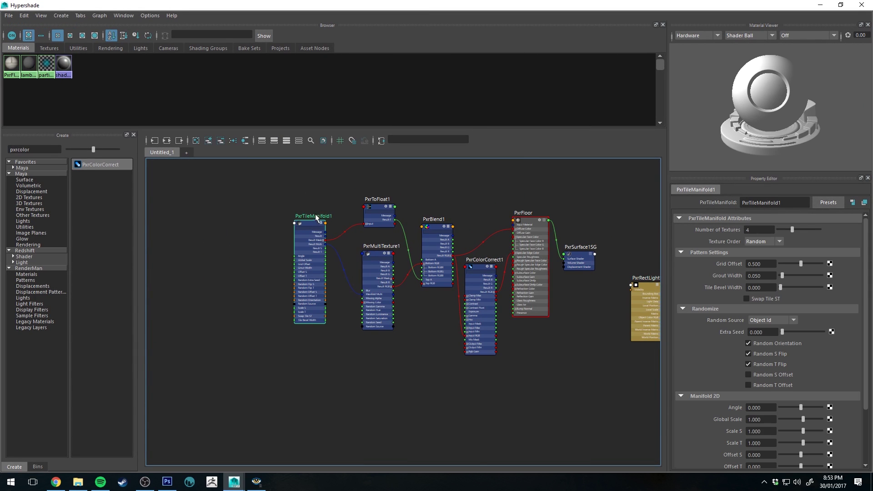
scroll(318, 223, "up", 2)
scroll(729, 305, "down", 3)
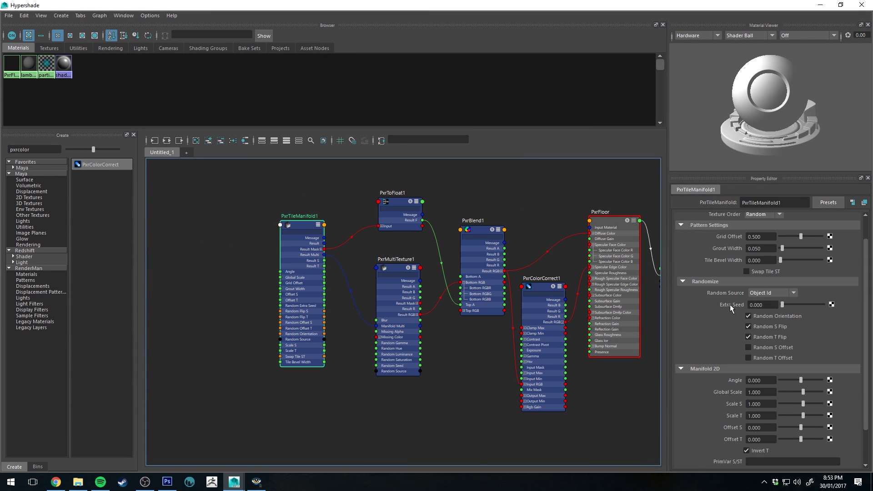
left_click(767, 364)
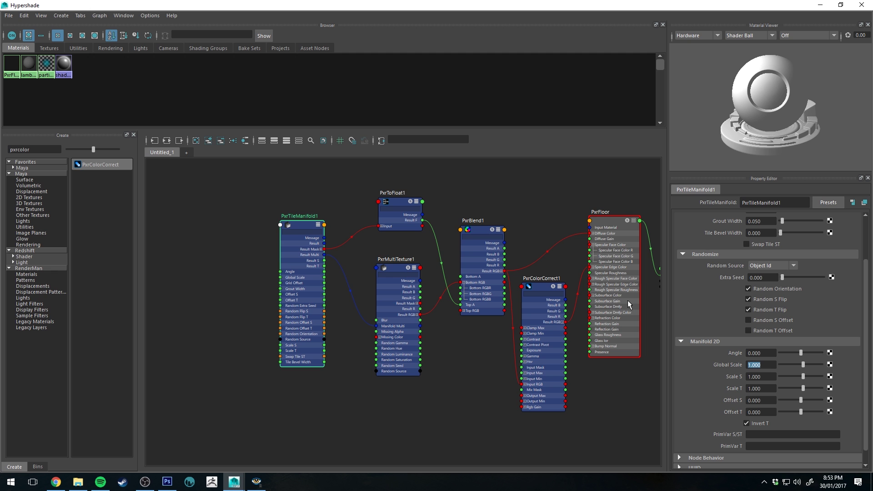
type("3")
key("Return")
- Try a Global Scale of 10 on PxrTileManifold against the IPR render and return it to 3
double_click(485, 5)
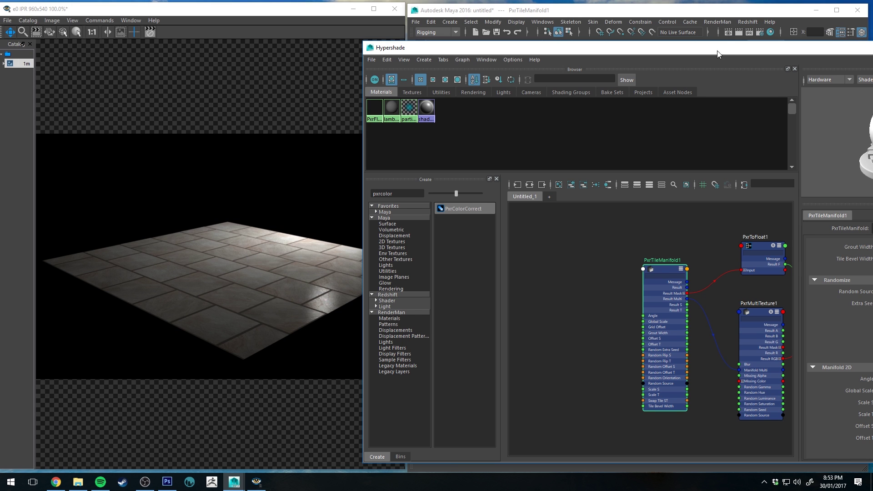
left_click_drag(717, 54, 535, 54)
key("Return")
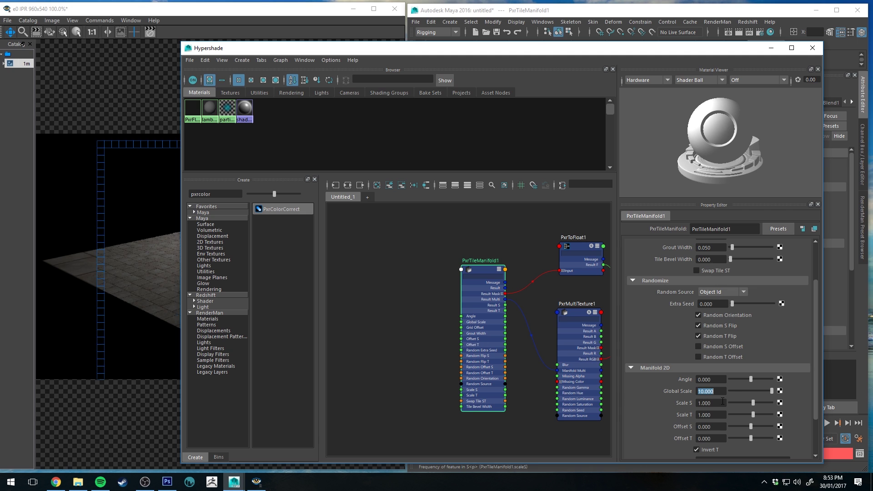
left_click_drag(283, 48, 516, 55)
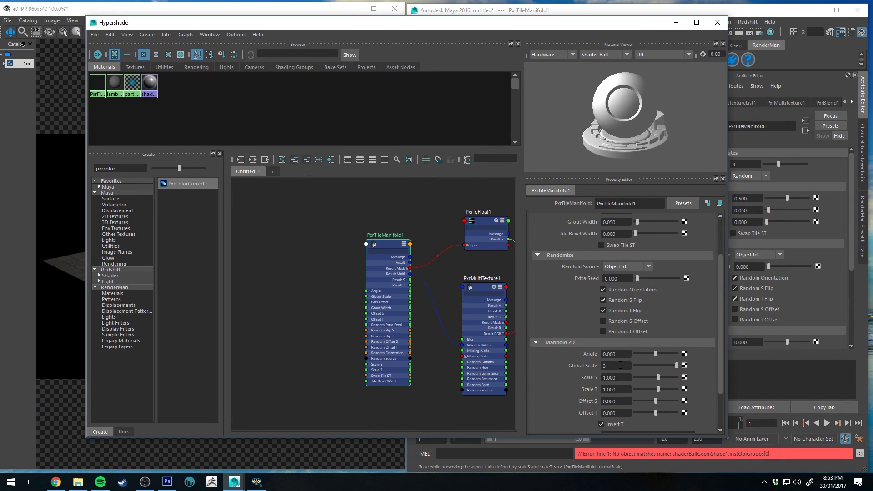
type("3")
key("Return")
left_click_drag(447, 28, 765, 38)
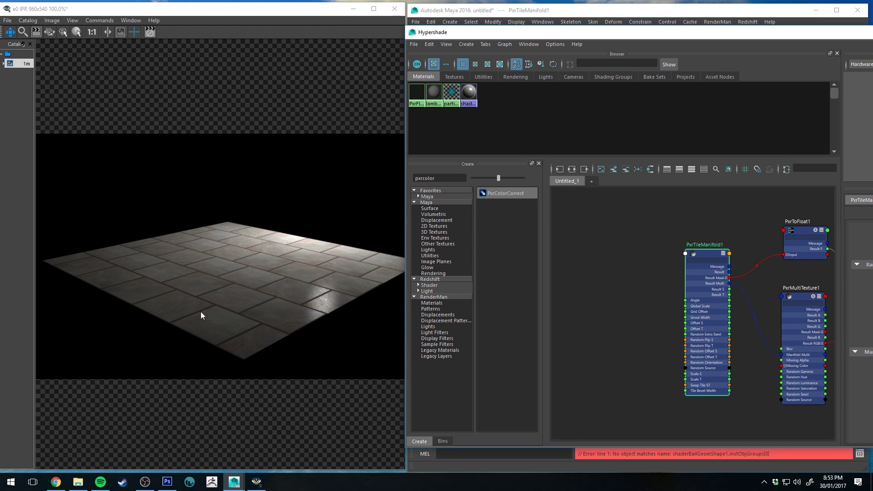
- Set PxrTileManifold's Grid Offset to 0 and move the Hypershade aside to uncover the render and viewport
left_click_drag(576, 35, 330, 41)
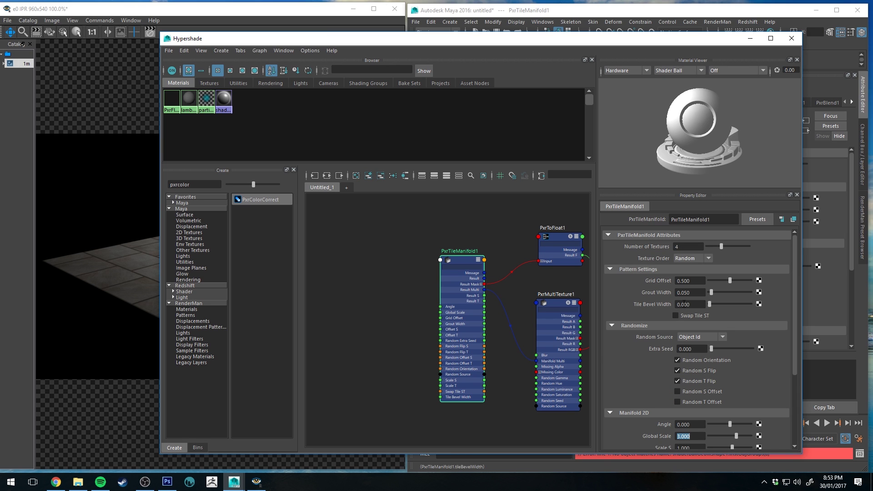
left_click(699, 281)
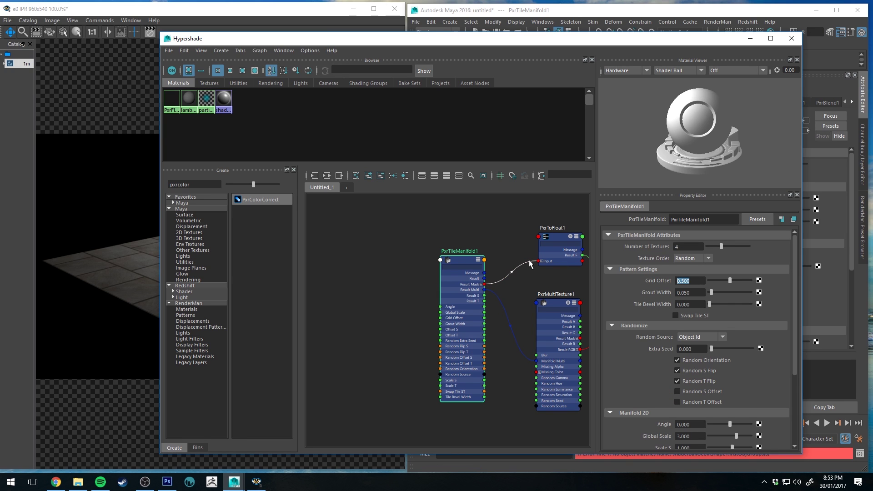
type("0")
key("Return")
left_click_drag(404, 43, 872, 44)
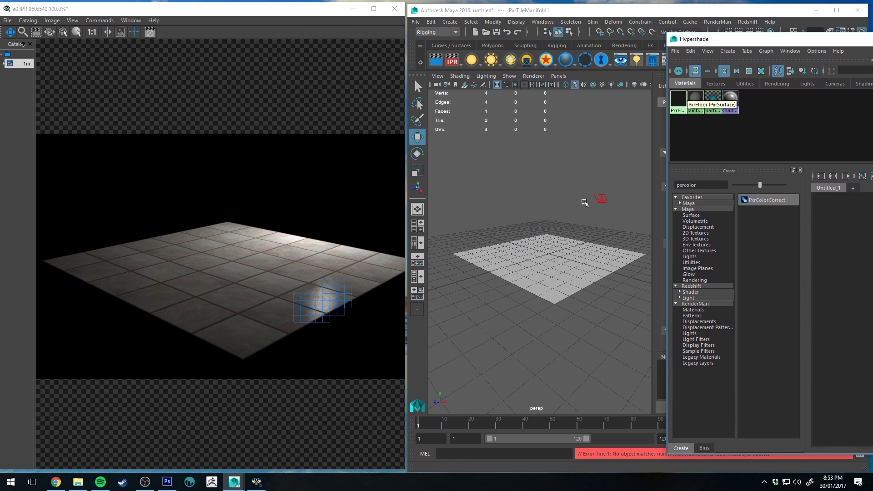
- Set PxrTileManifold's Grout Width to 0.01, minimize the Hypershade and inspect the grout lines and highlights in the render
left_click_drag(523, 221, 482, 273, "alt")
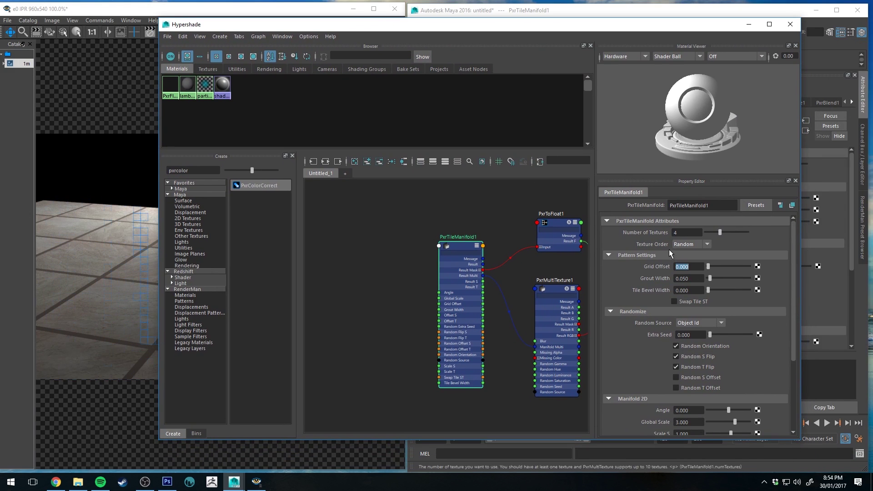
left_click(688, 278)
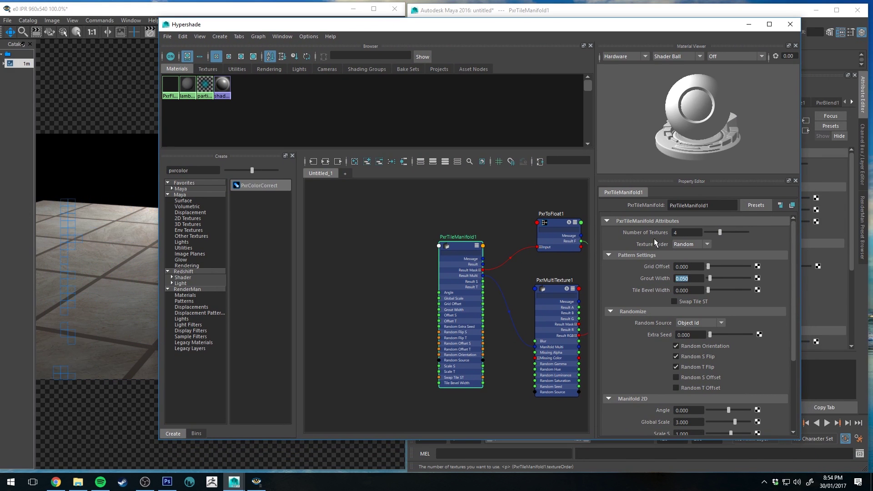
type(".0")
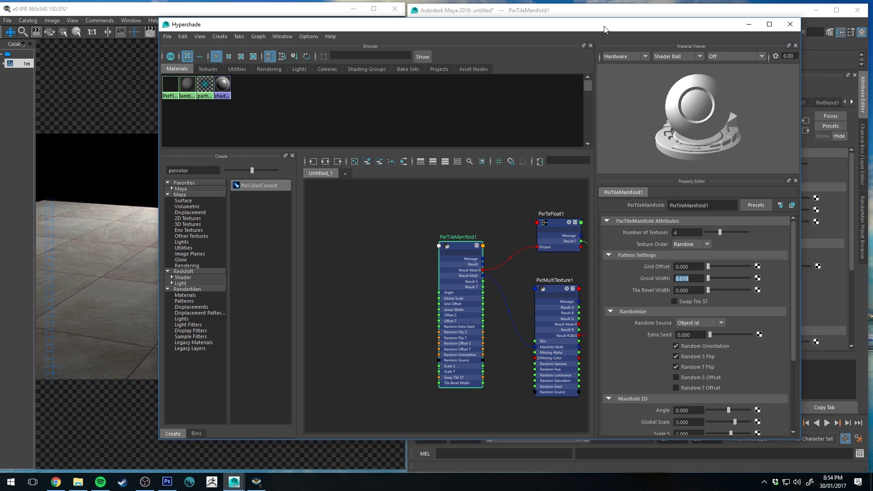
left_click_drag(604, 30, 413, 79)
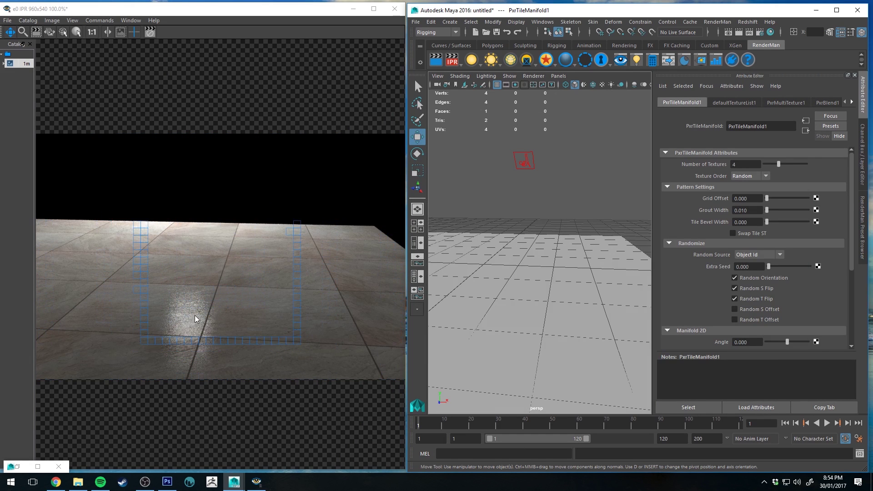
scroll(185, 316, "up", 2)
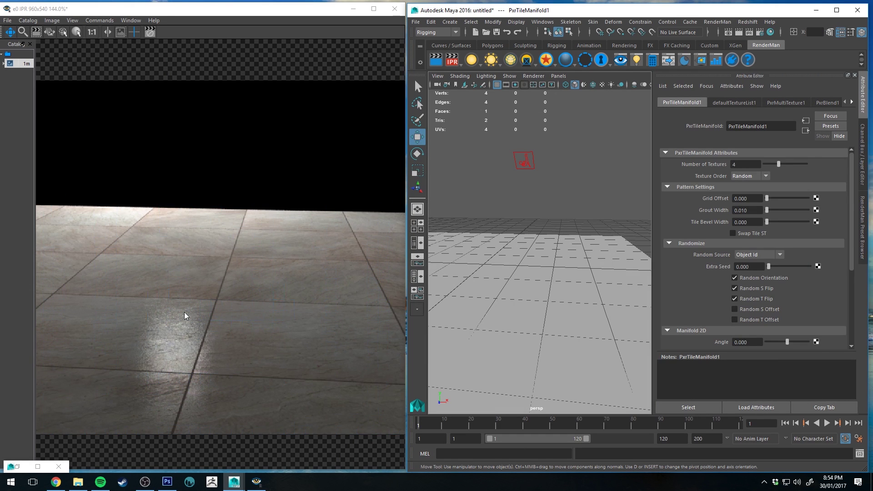
scroll(185, 314, "down", 3)
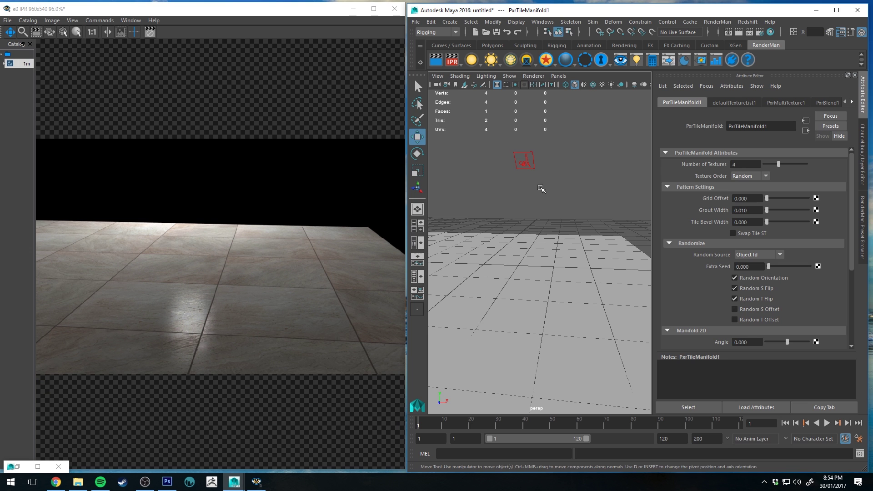
left_click_drag(553, 187, 525, 209, "alt")
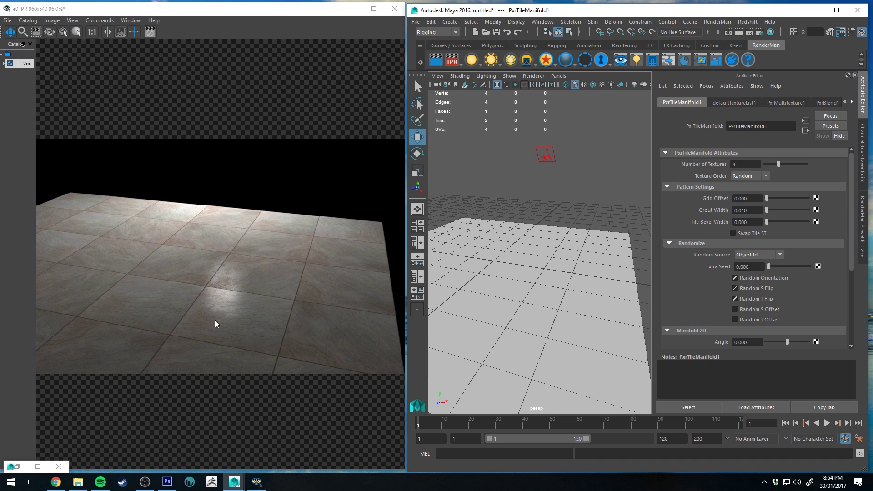
- Bring back the Hypershade, shift the PxrMultiTexture1 node aside and create a PxrGamma node
left_click(19, 467)
double_click(541, 35)
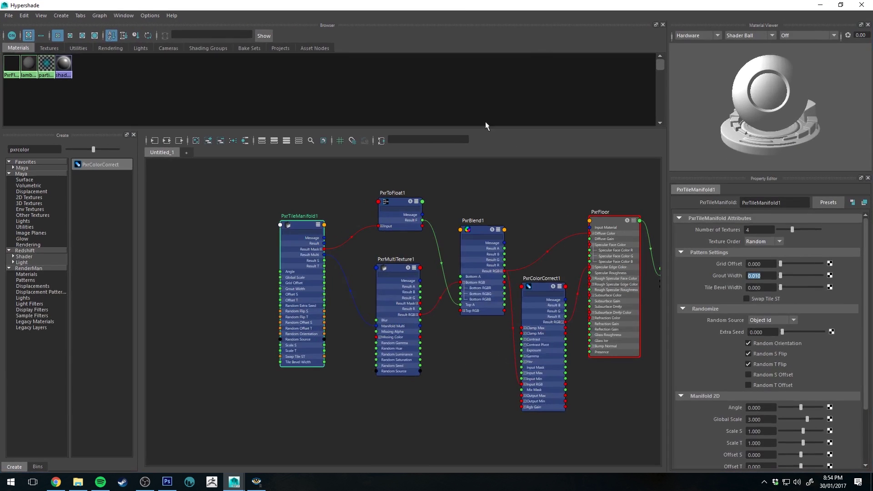
left_click_drag(380, 268, 369, 271)
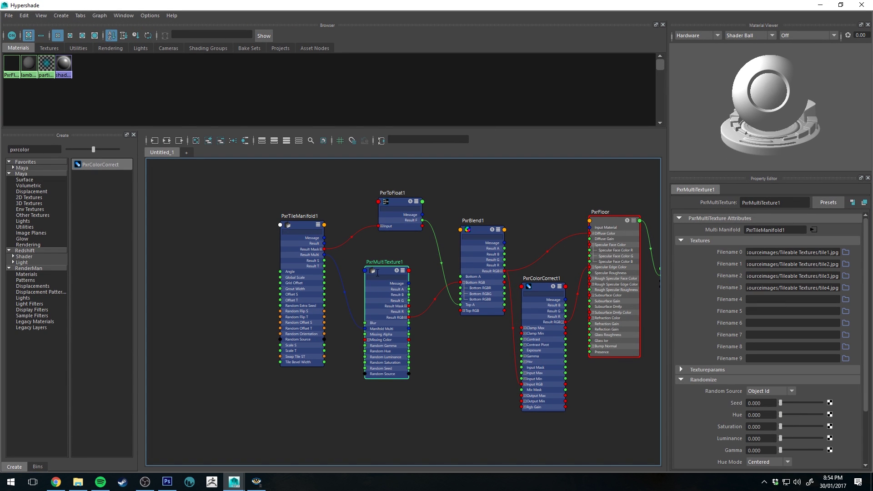
left_click(45, 150)
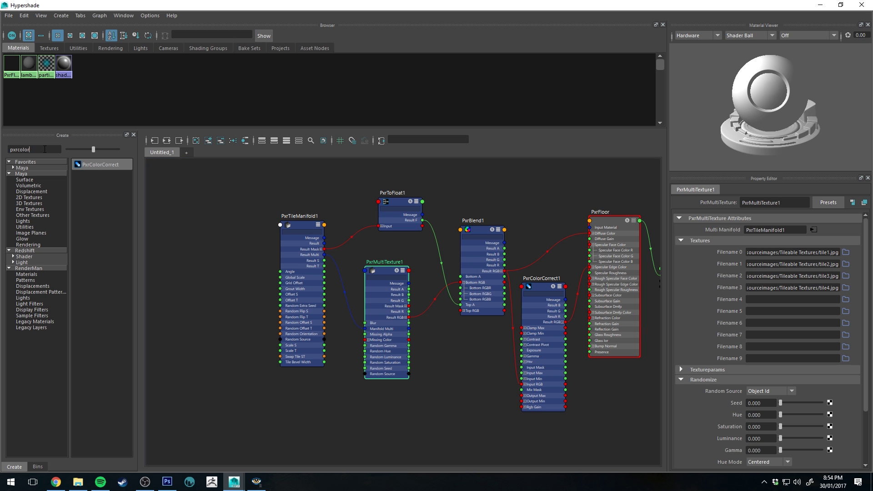
type("pxrgam")
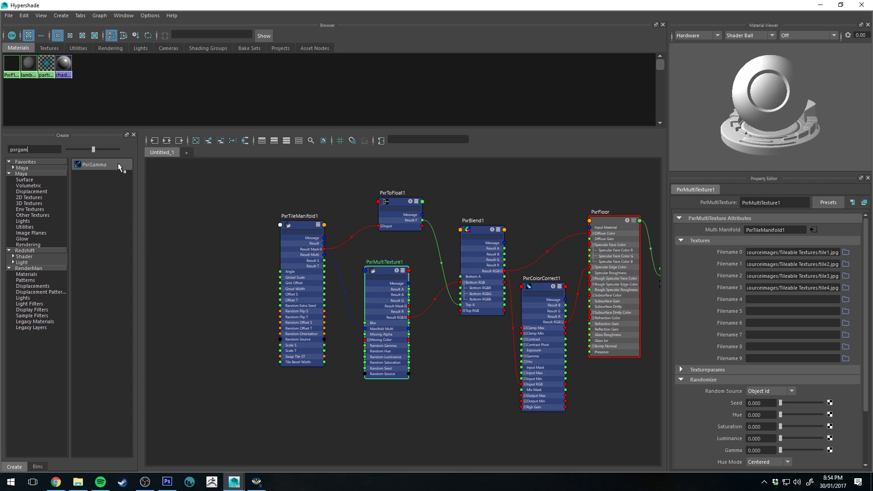
left_click(117, 164)
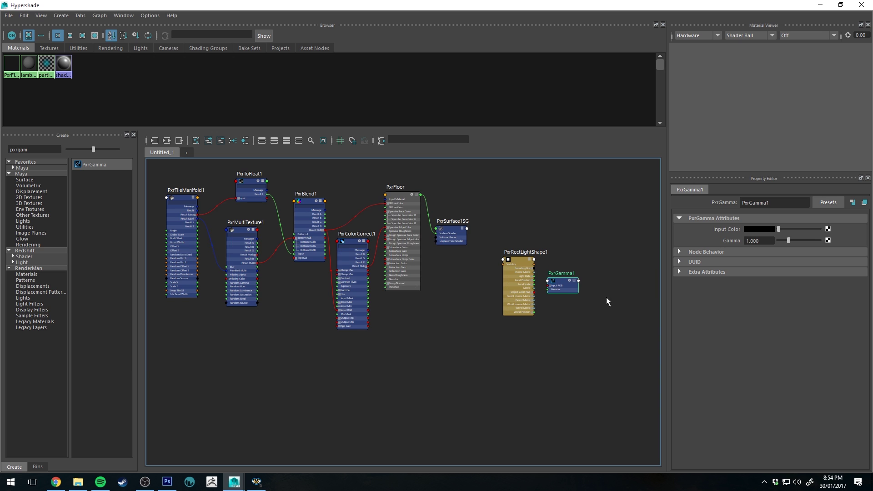
- Place PxrGamma1 beside PxrMultiTexture1 and wire it between that texture's Result RGB and PxrBlend1's Bottom RGB
left_click_drag(562, 285, 300, 287)
scroll(281, 264, "up", 5)
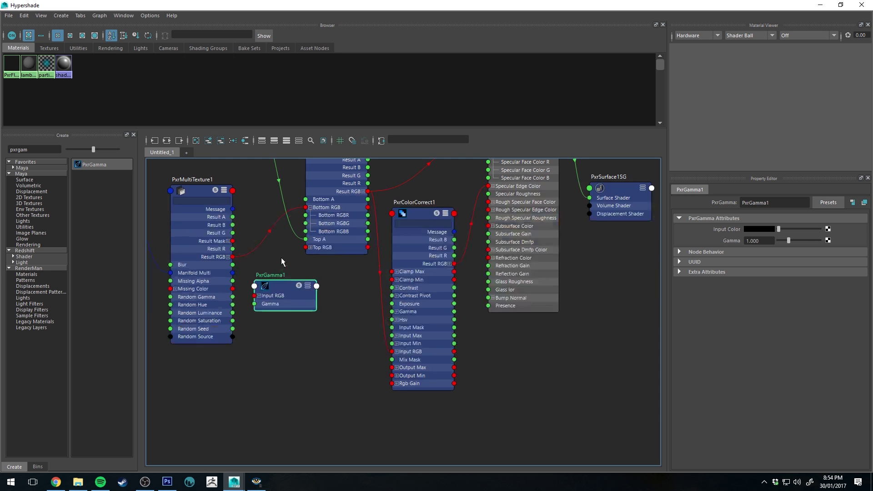
left_click_drag(291, 239, 291, 280)
key("3")
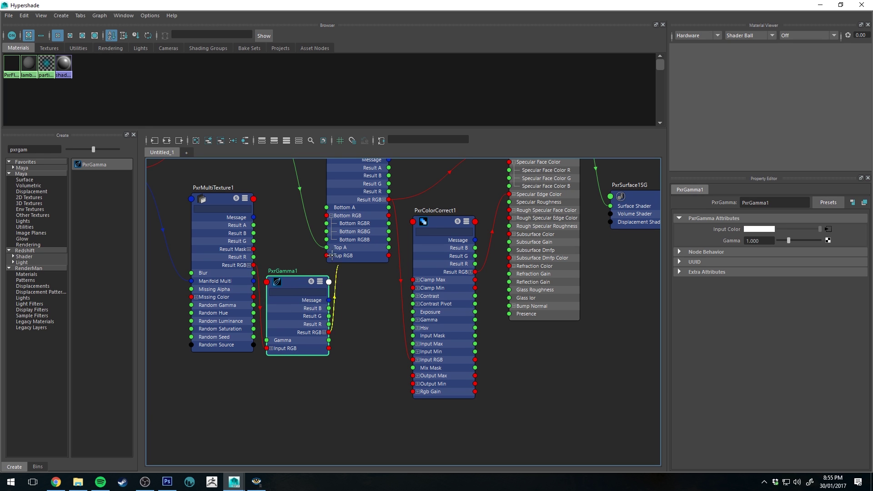
left_click_drag(332, 255, 327, 215)
left_click_drag(282, 282, 288, 281)
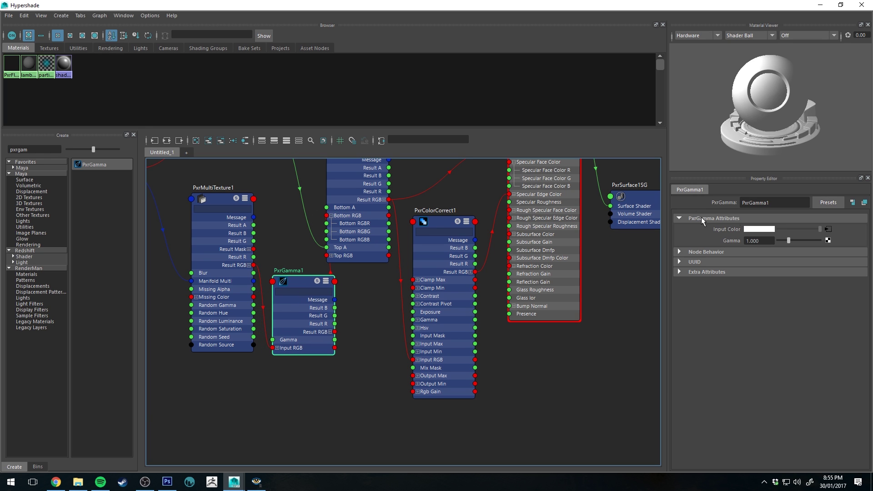
- Set PxrGamma1's Gamma to 0.8, put the Hypershade away and start a new IPR render
left_click(766, 240)
key("Return")
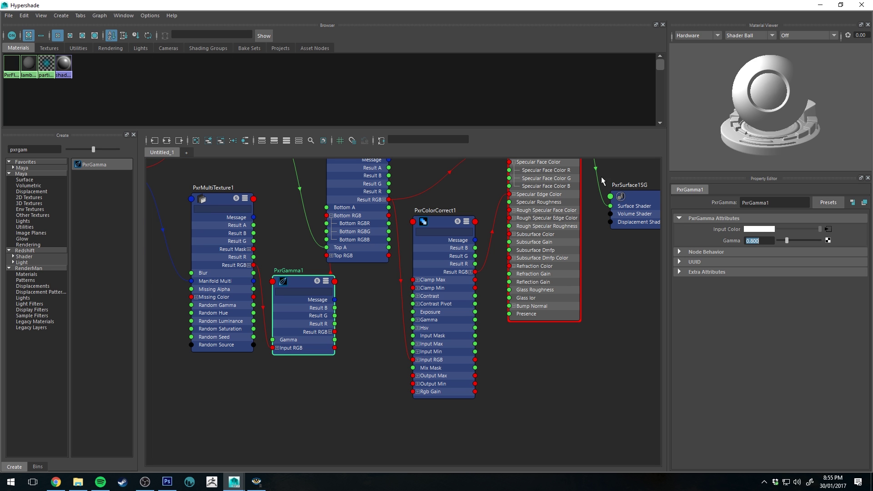
left_click(861, 5)
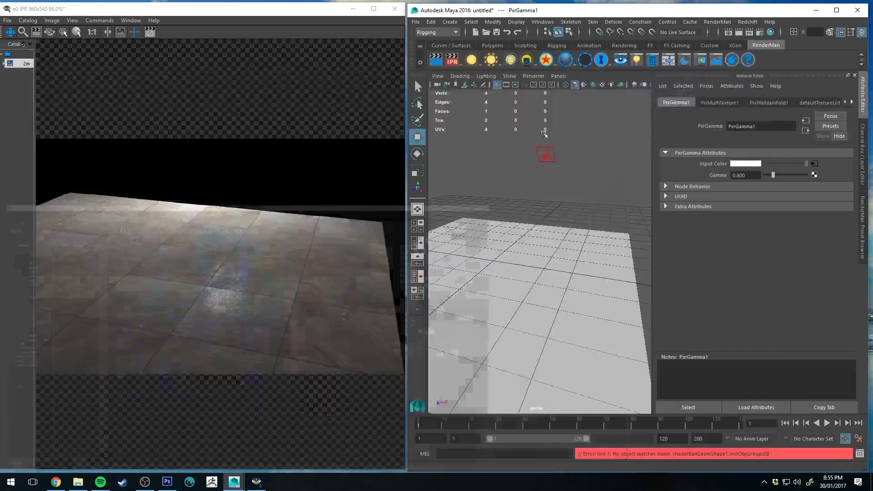
left_click(452, 60)
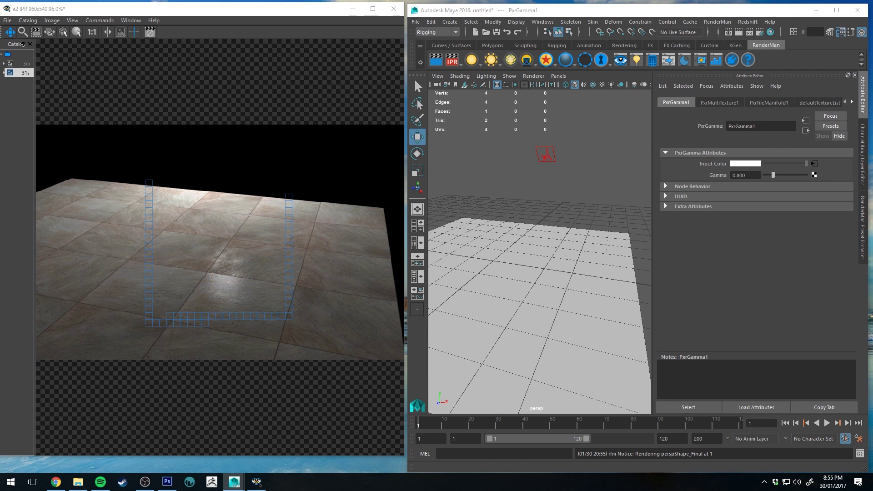
- Try a Gamma of 0.5 on PxrGamma1, set it to 0.6 and orbit to a lower view of the floor
type("0.5")
key("Return")
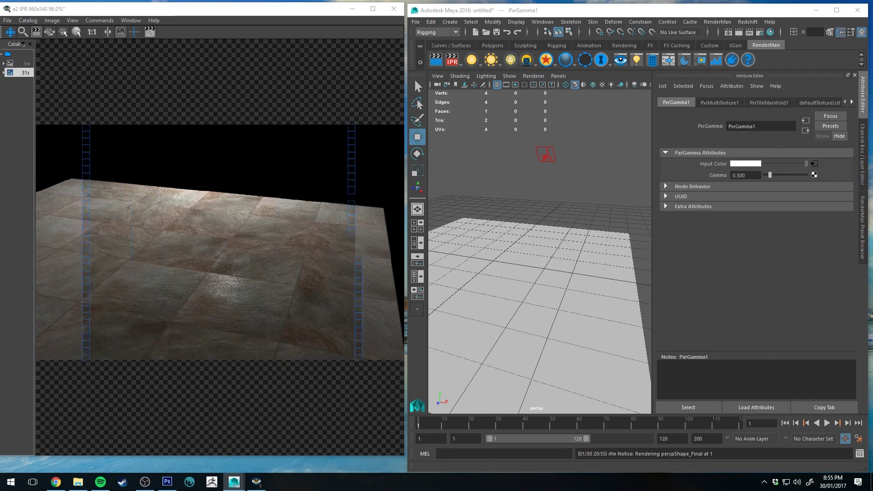
type("0.6")
key("Return")
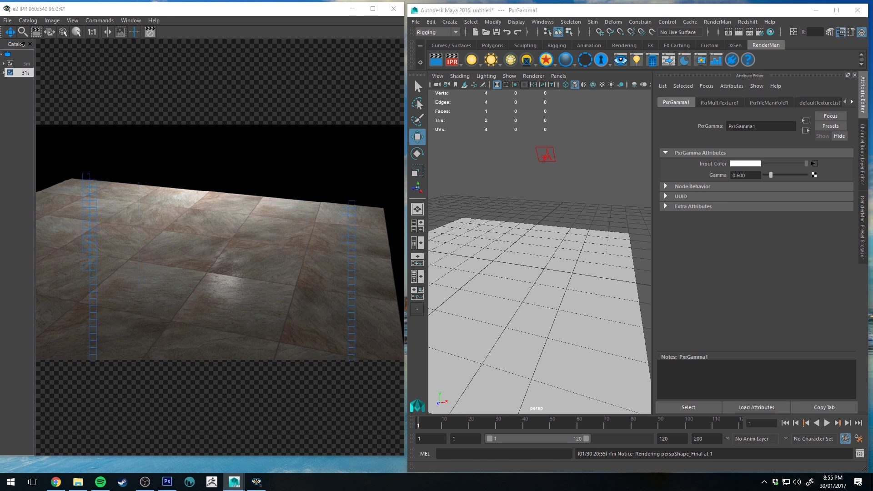
left_click_drag(503, 208, 506, 206, "alt")
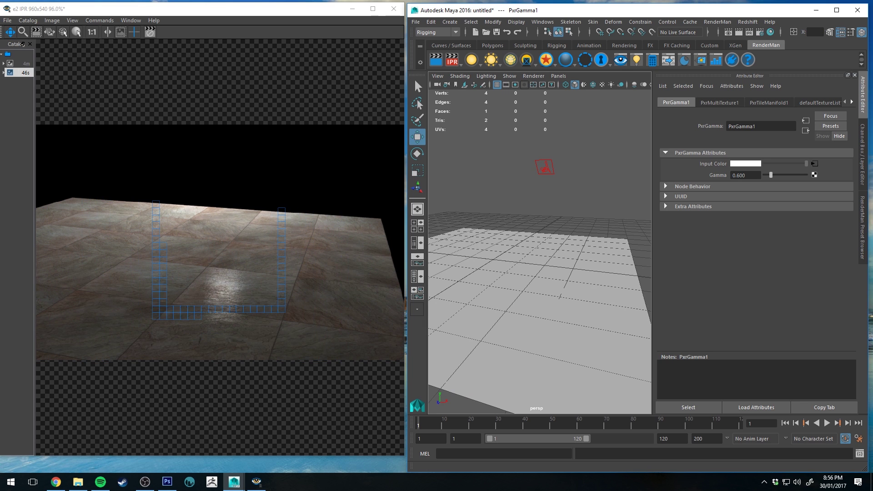
- Place the Hypershade beside the render and set the value component of PxrColorCorrect1's HSV to 0.2
left_click_drag(459, 122, 494, 9)
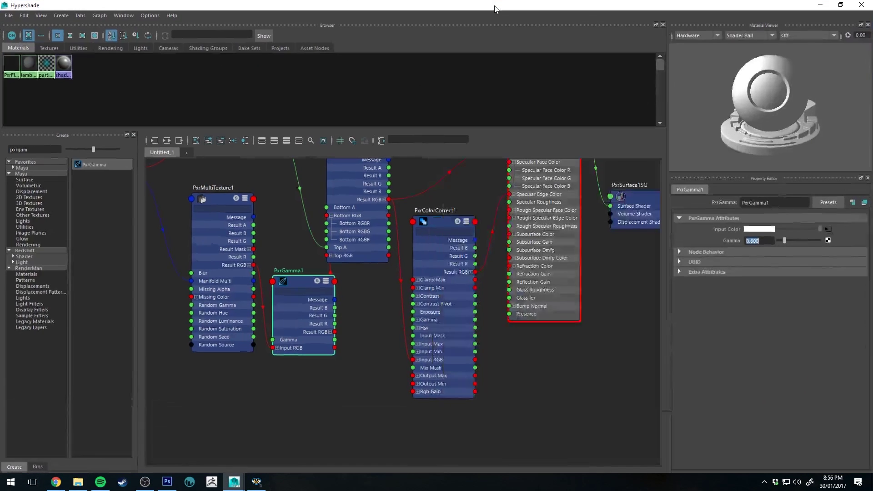
middle_click_drag(444, 205, 420, 238, "alt")
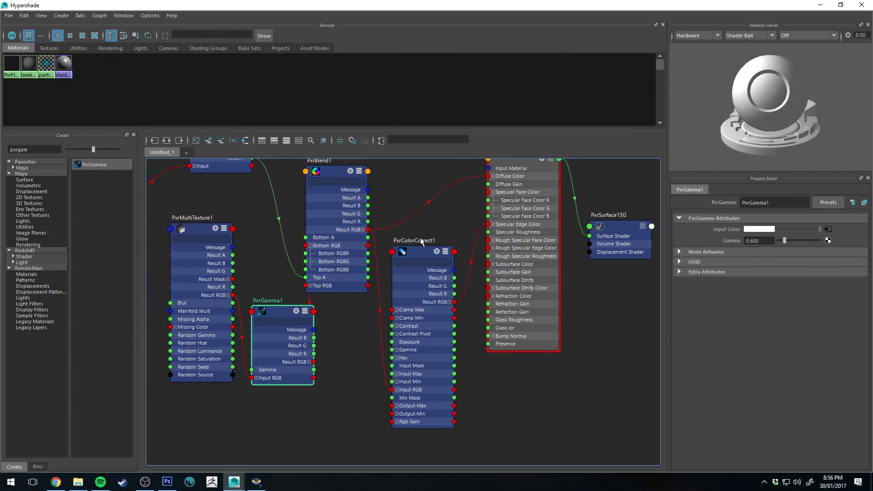
left_click(415, 241)
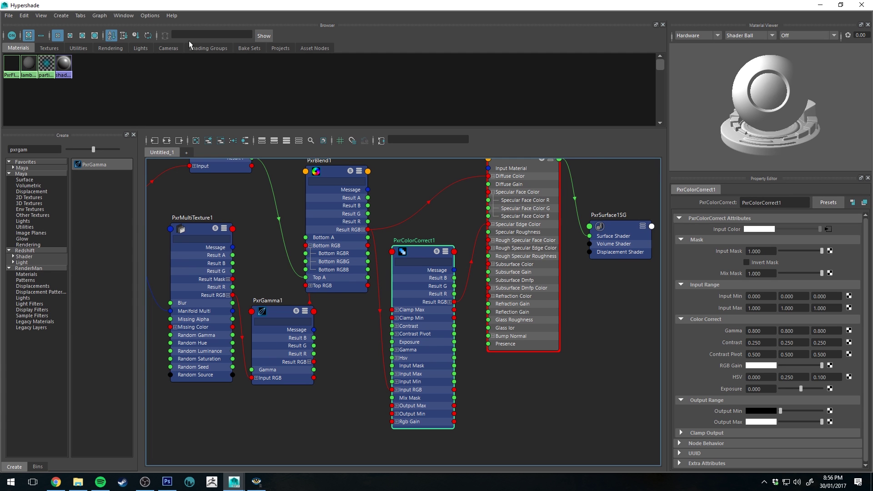
left_click_drag(189, 8, 572, 36)
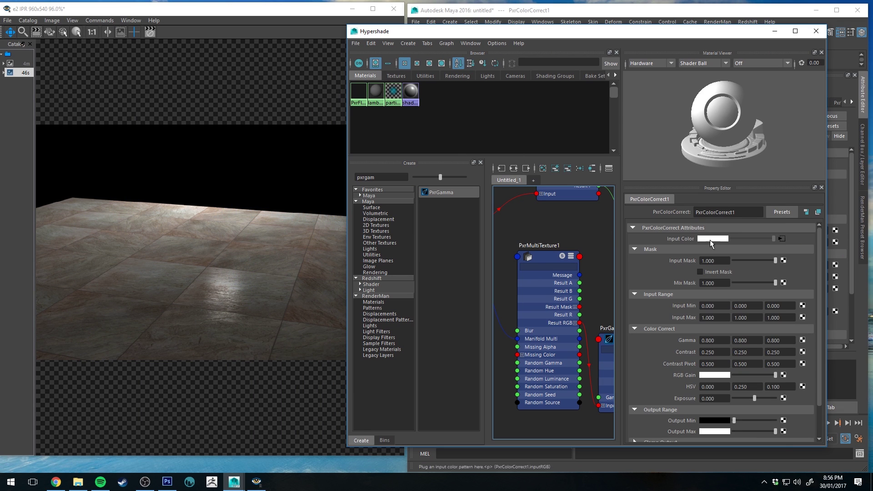
left_click_drag(456, 23, 490, 31)
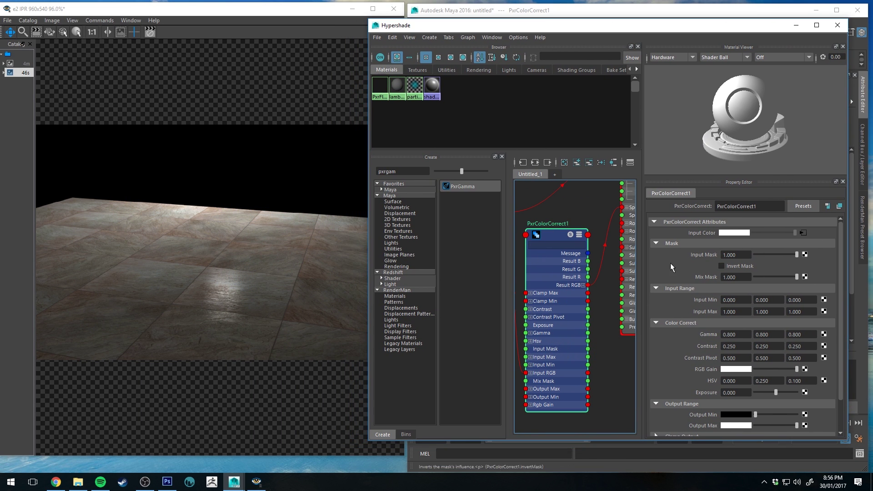
double_click(803, 382)
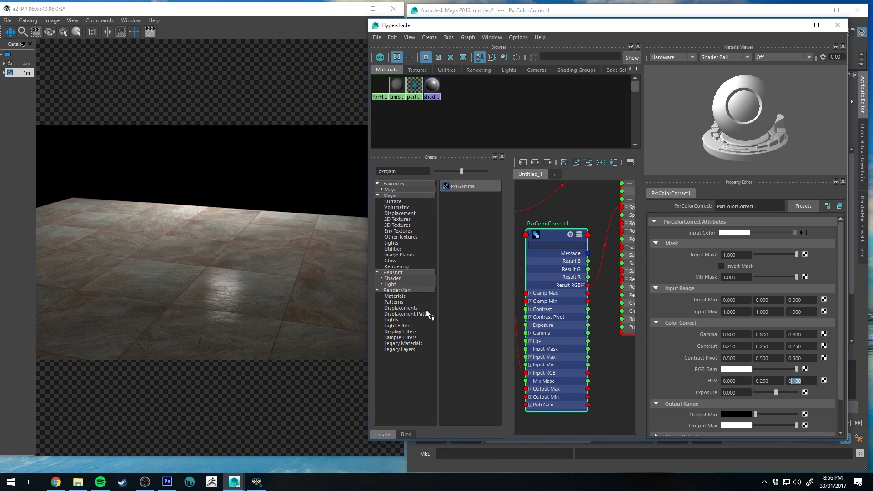
key("Return")
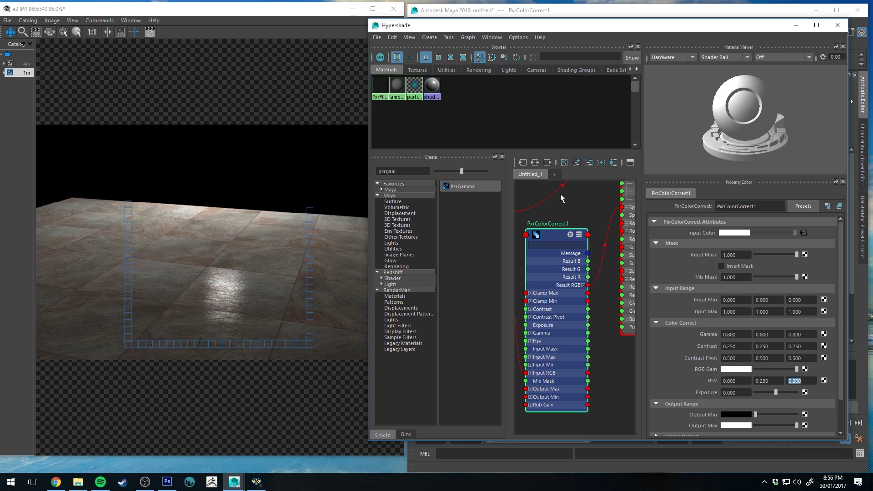
- Change the Specular Model in PxrFloor's advanced Primary Specular settings to Ggx
middle_click_drag(561, 197, 516, 250, "alt")
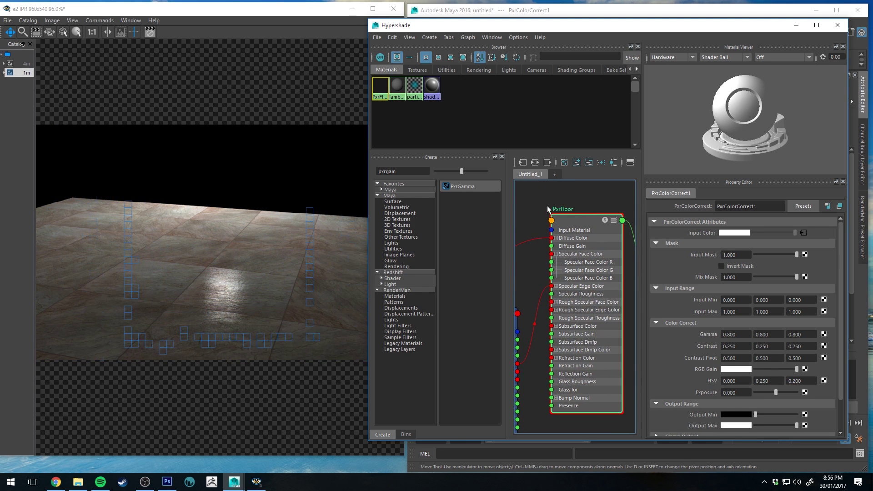
left_click(548, 209)
scroll(689, 299, "down", 5)
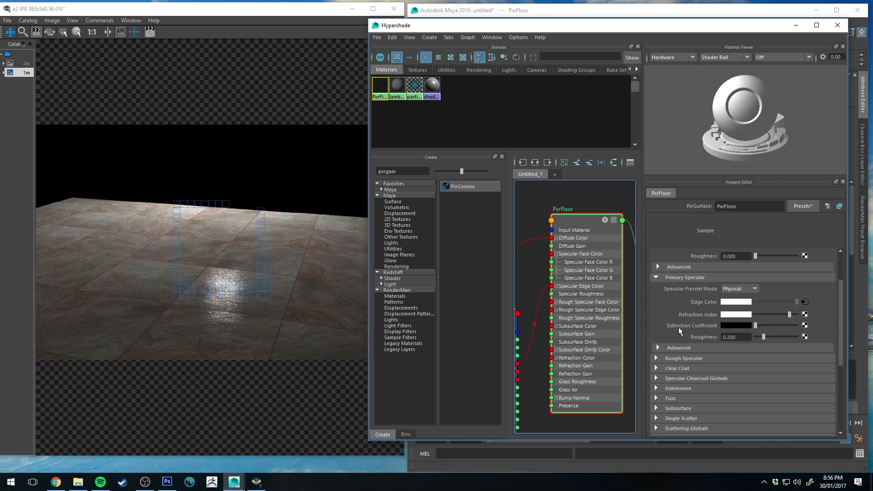
left_click(677, 348)
left_click(741, 359)
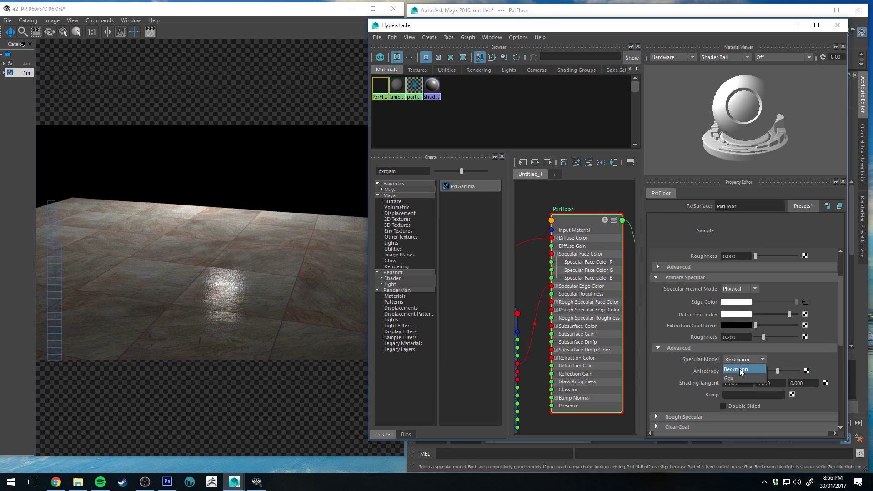
left_click(730, 378)
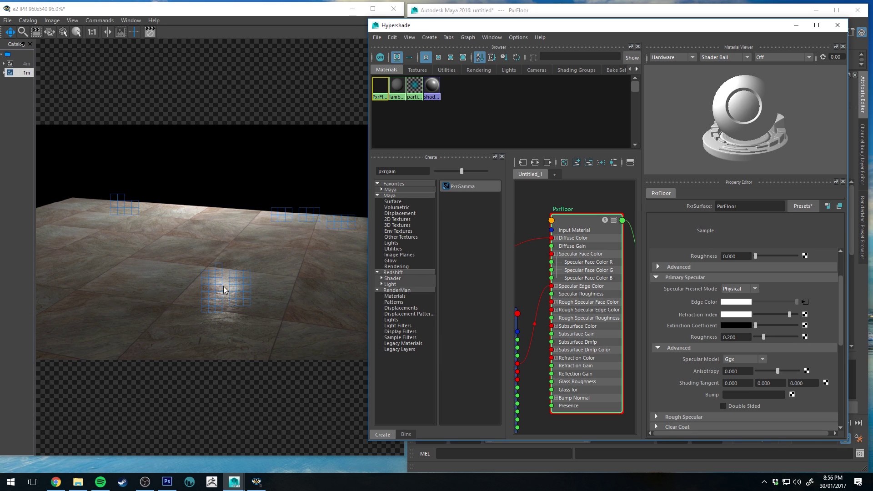
- Try a Primary Specular Roughness of 0.1 on PxrFloor against the render and return it to 0.2
double_click(732, 337)
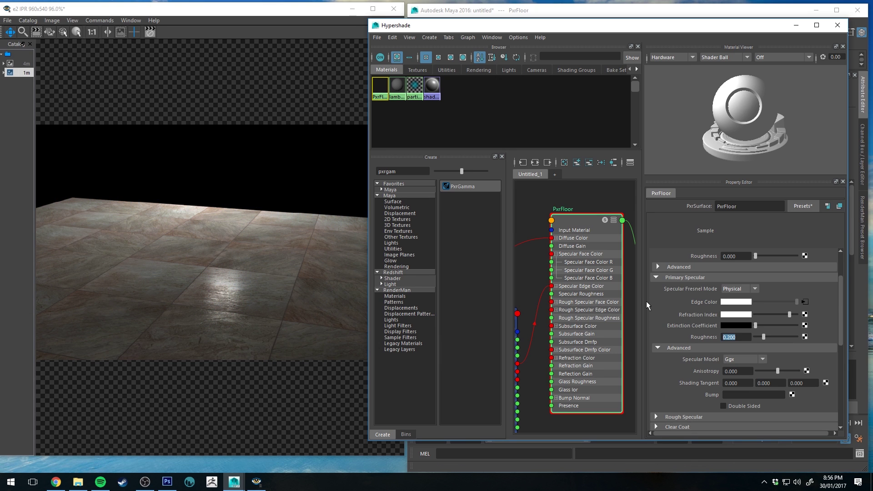
type("0.1")
key("Return")
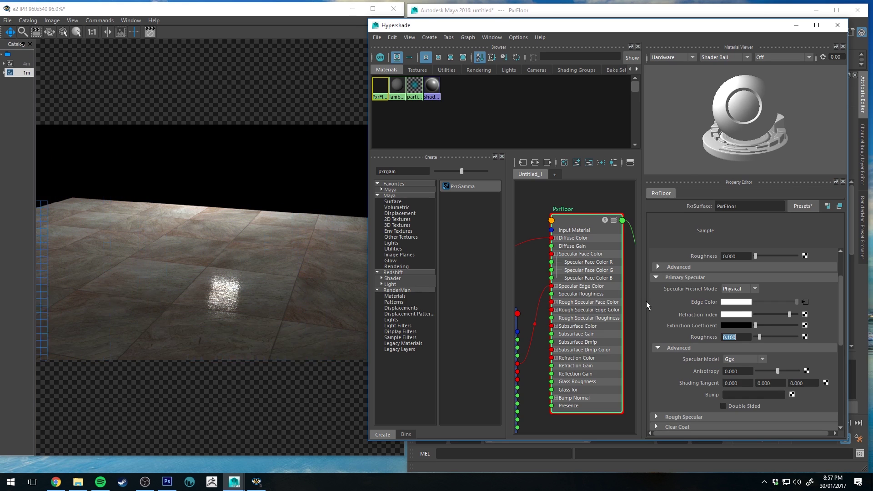
type("0.2")
key("Return")
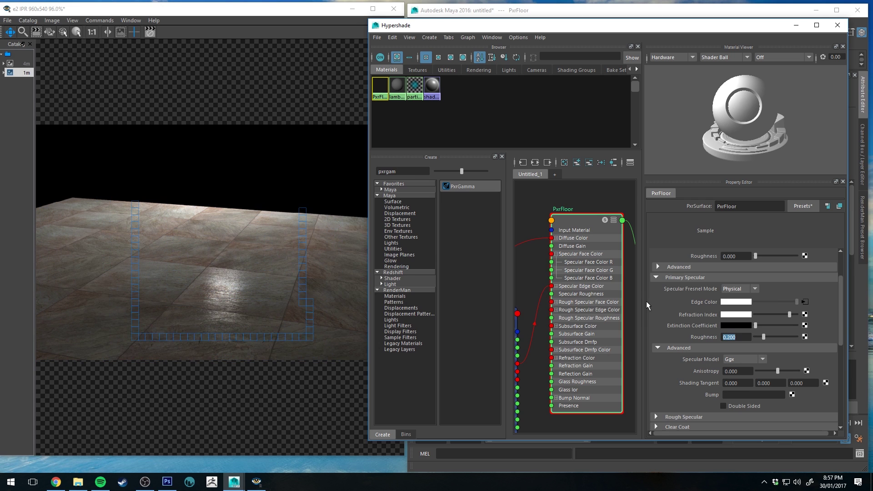
- Try a mid-grey Output Max on PxrColorCorrect1 against the render and restore it to white
middle_click_drag(523, 275, 615, 195)
left_click(578, 237)
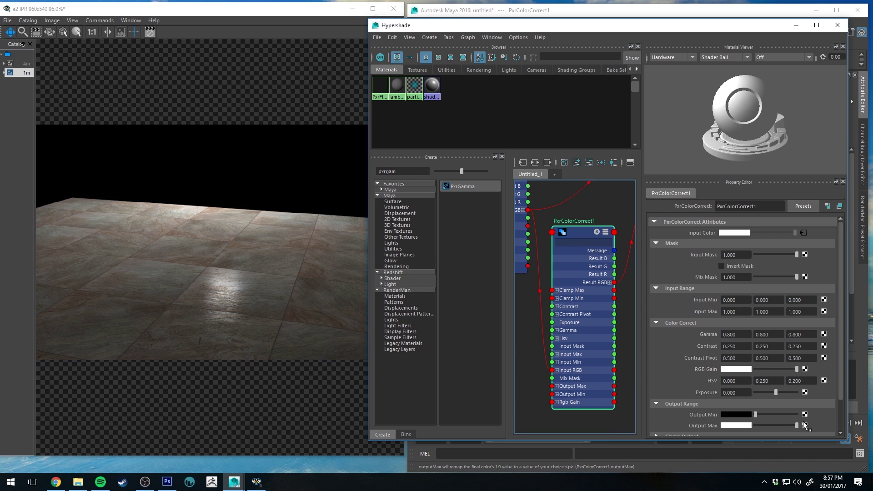
left_click_drag(795, 425, 766, 425)
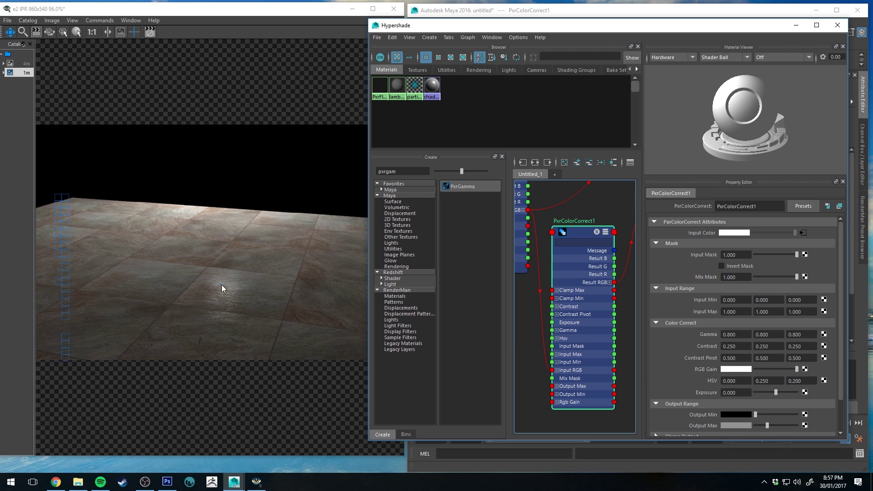
left_click_drag(766, 424, 816, 427)
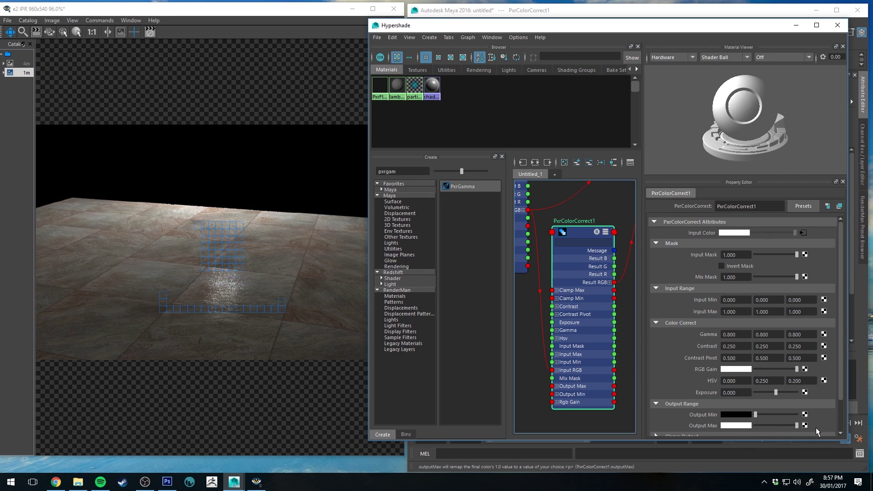
- Try a saturation of 1 in PxrColorCorrect1's HSV and set it to 0
double_click(762, 380)
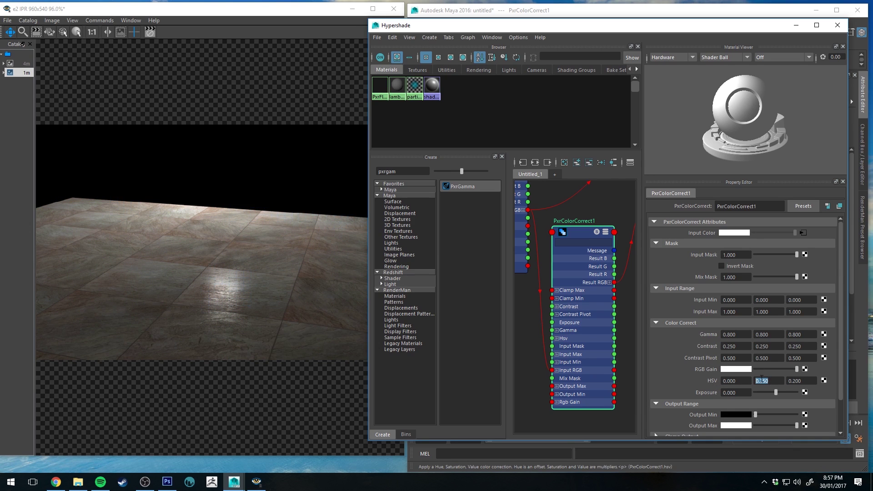
type("1")
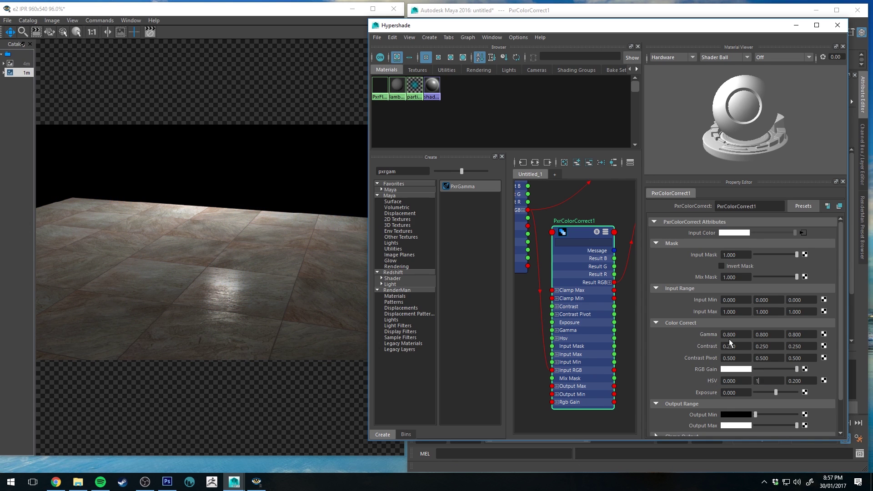
key("Return")
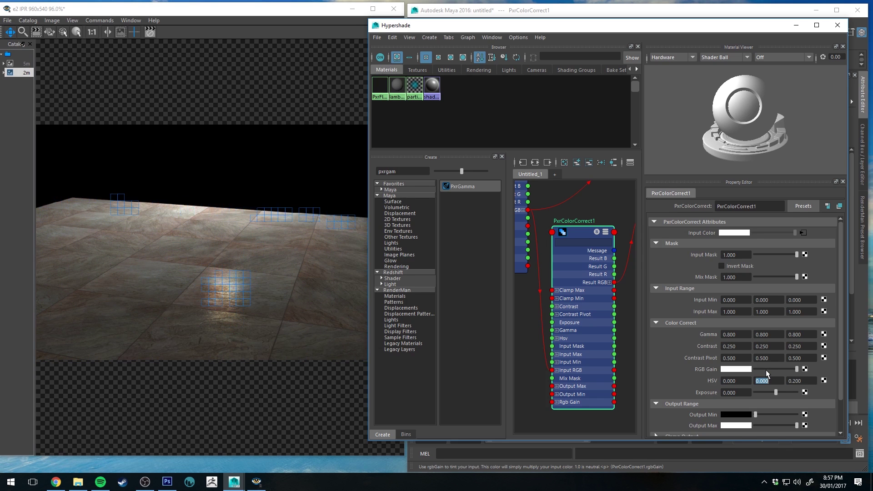
type("0")
key("Return")
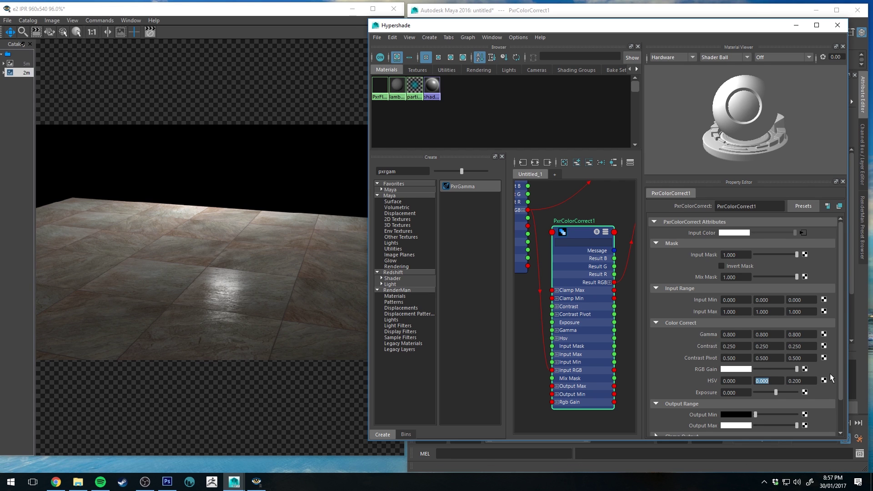
- Try PxrTileManifold1 without Random Orientation, Random S Flip and Random T Flip against the render and re-enable all three
key("Return")
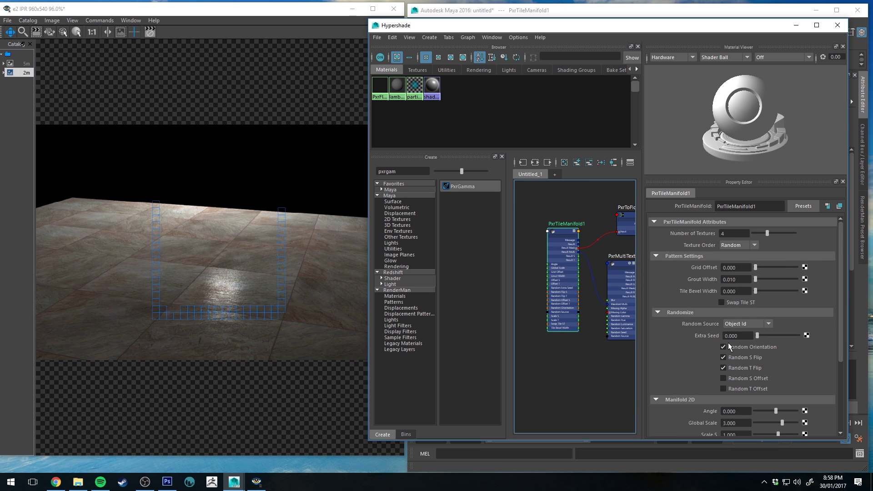
left_click(724, 347)
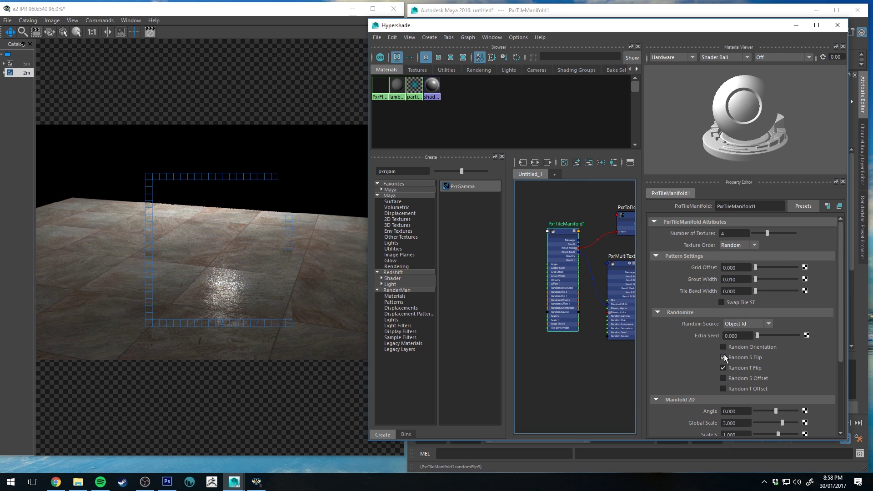
left_click(724, 358)
left_click(724, 367)
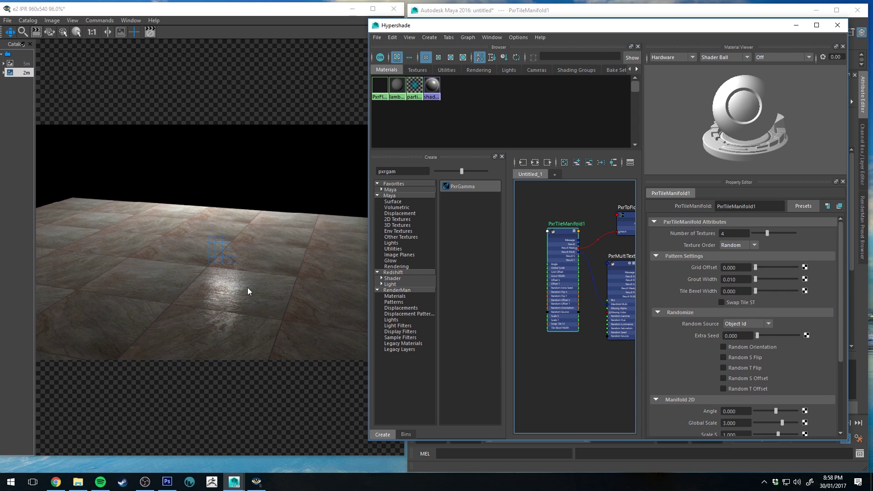
left_click(724, 357)
left_click(723, 368)
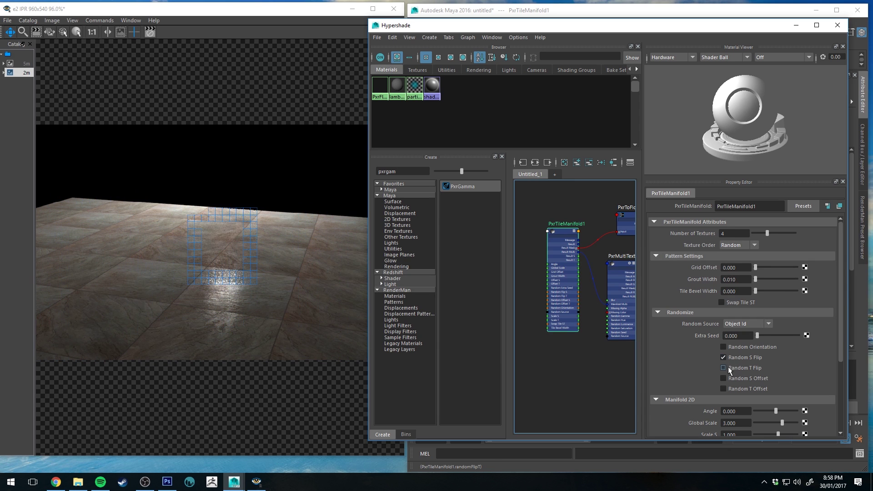
left_click(764, 348)
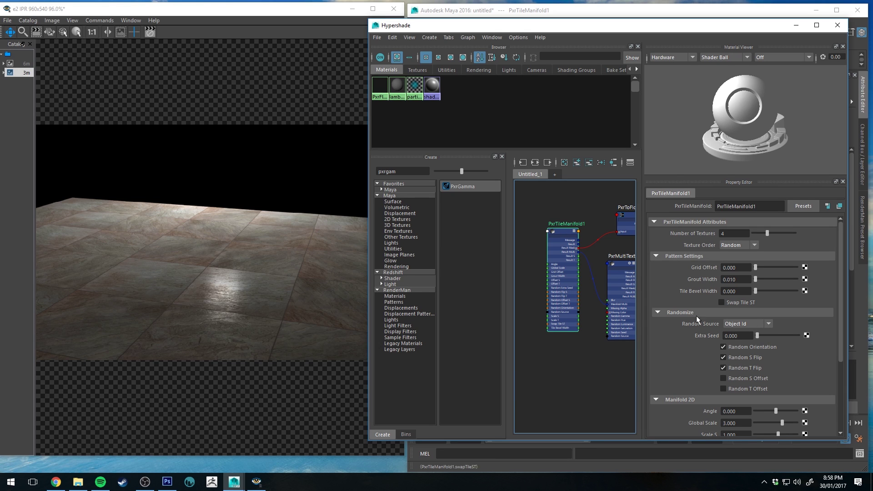
- Try a Scale S of 2 in PxrTileManifold1's Manifold 2D settings against the render and return it to 1
scroll(729, 328, "down", 2)
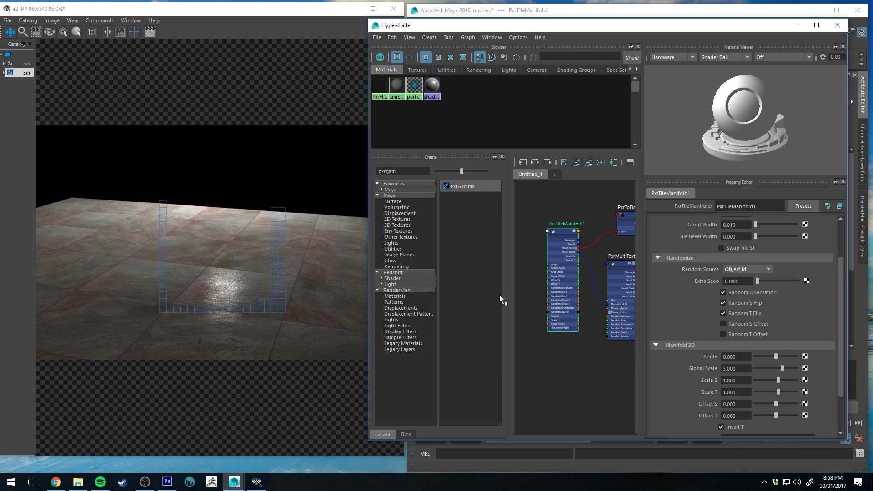
left_click(733, 380)
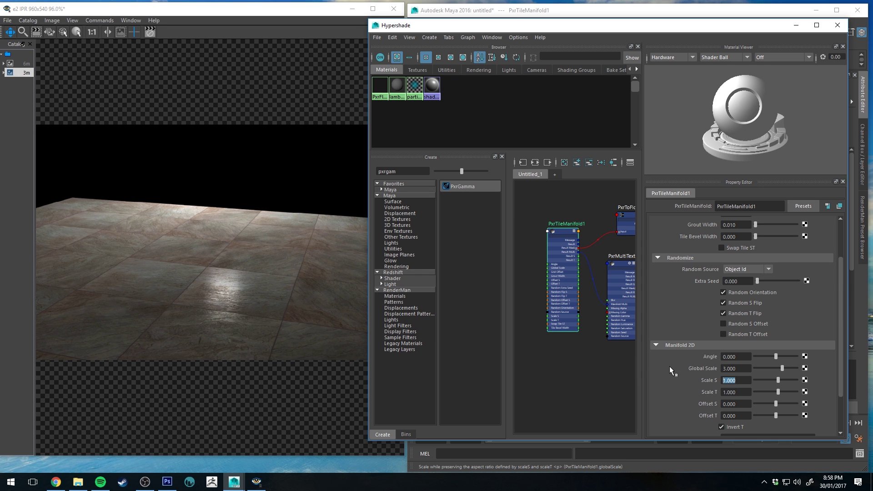
type("2")
key("Return")
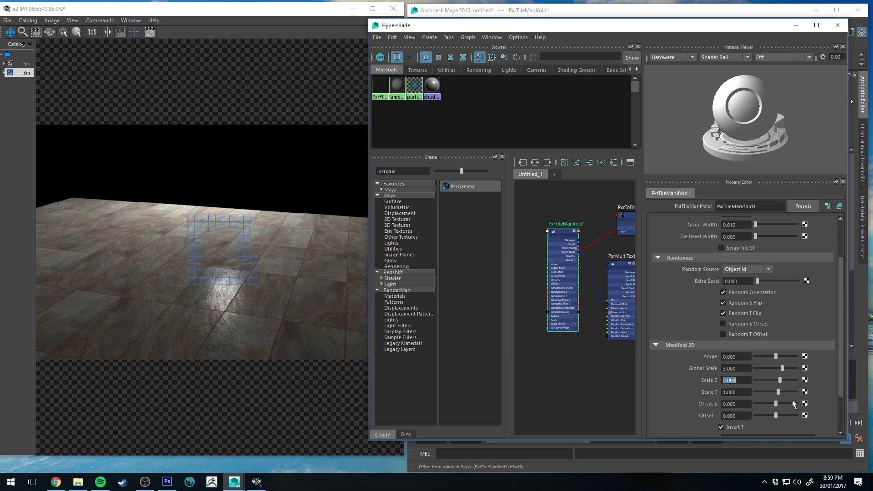
type("1")
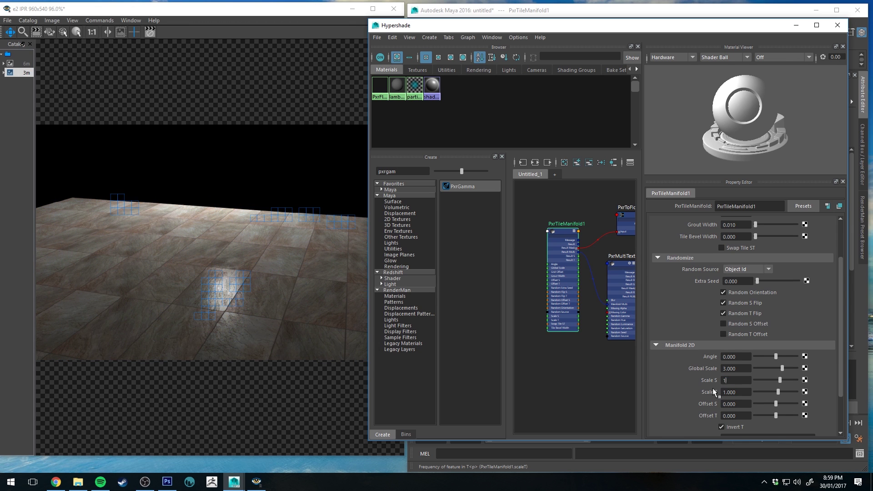
key("Return")
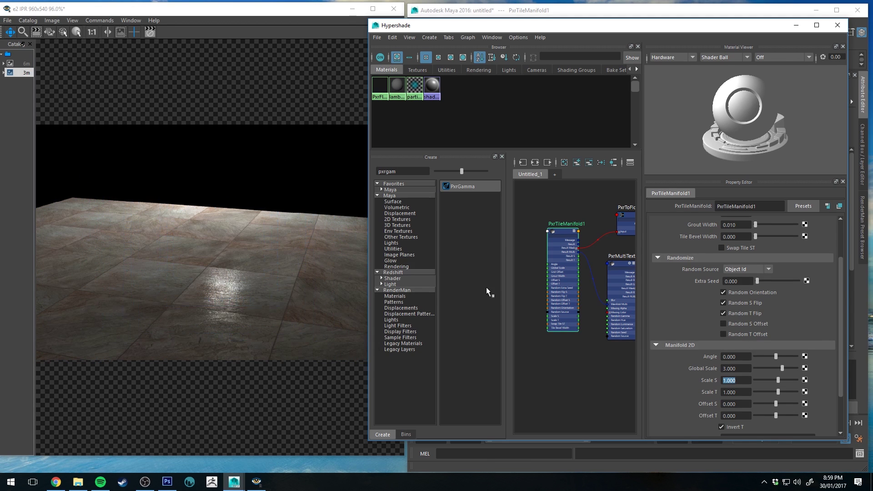
- Try a Tile Bevel Width of 1 and 0.5 on PxrTileManifold1 and set it to 0.02
scroll(741, 292, "up", 3)
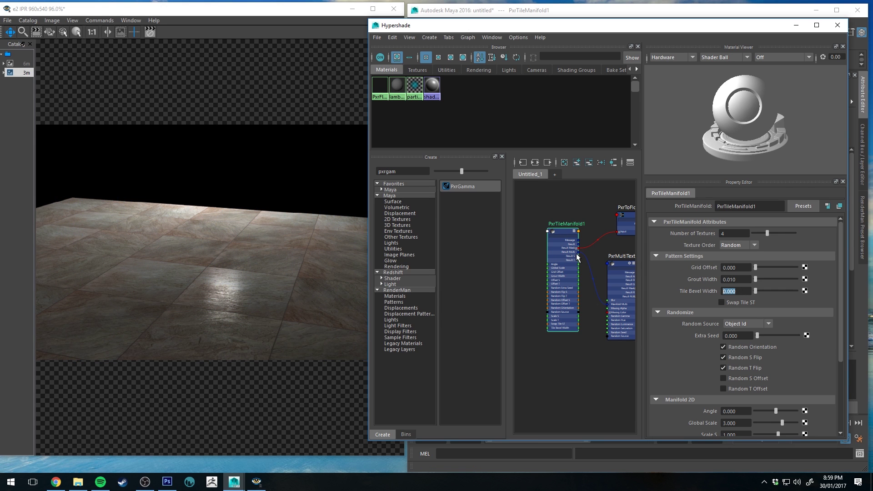
type("1")
key("Return")
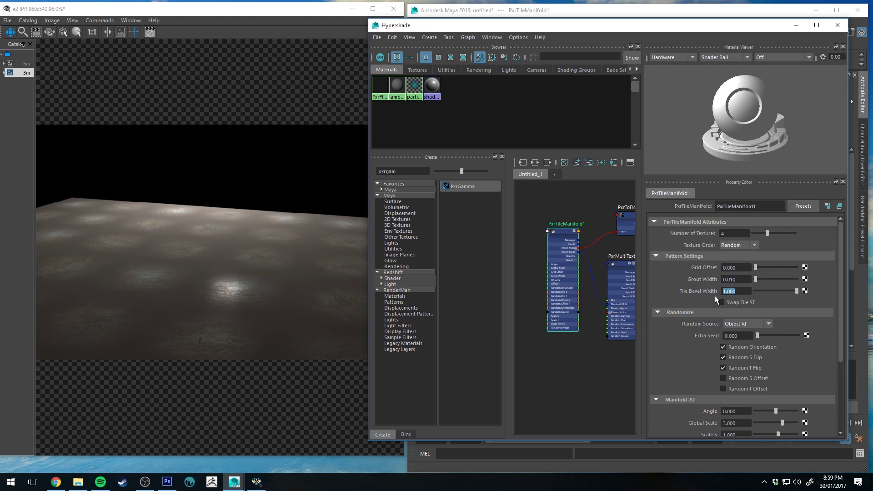
type(".01")
key("Return")
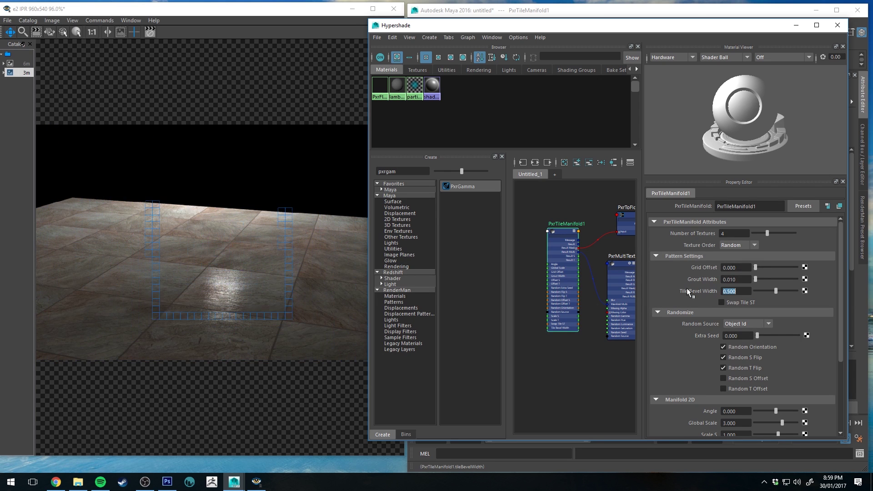
type(".02")
key("Return")
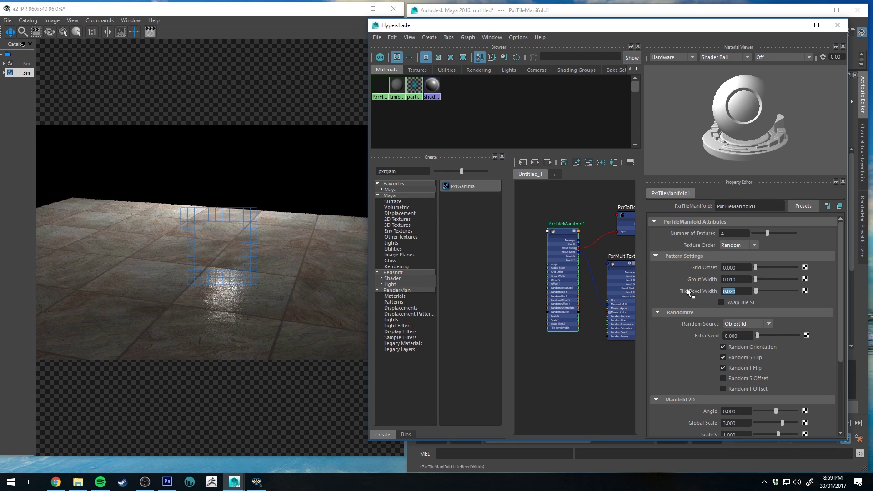
- Examine the grout lines up close in the render and change PxrBlend1's Top Color to a warm brown
left_click(796, 25)
right_click_drag(527, 216, 561, 288, "alt")
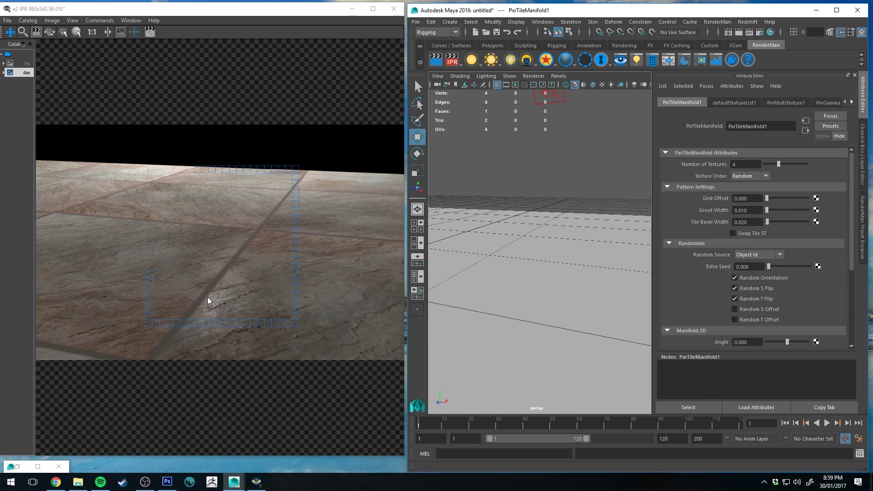
right_click_drag(559, 214, 563, 191, "alt")
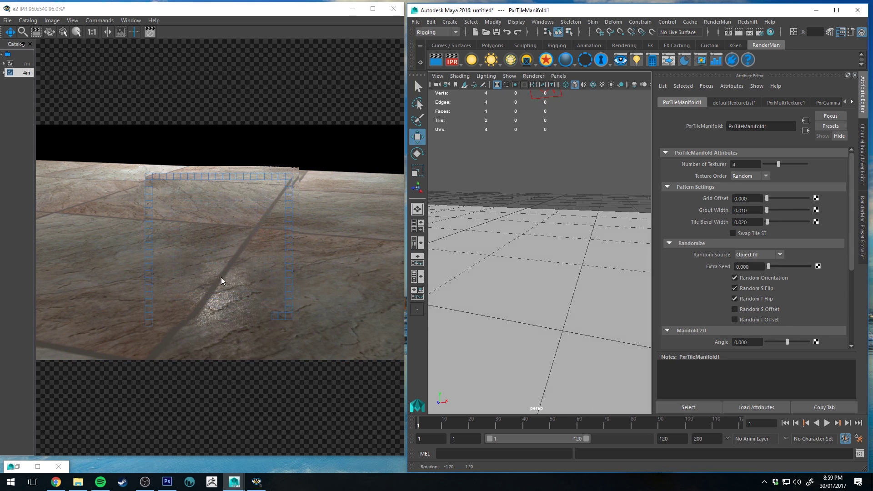
left_click(16, 466)
middle_click_drag(573, 200, 473, 208, "alt")
middle_click_drag(568, 222, 549, 192, "alt")
left_click(542, 212)
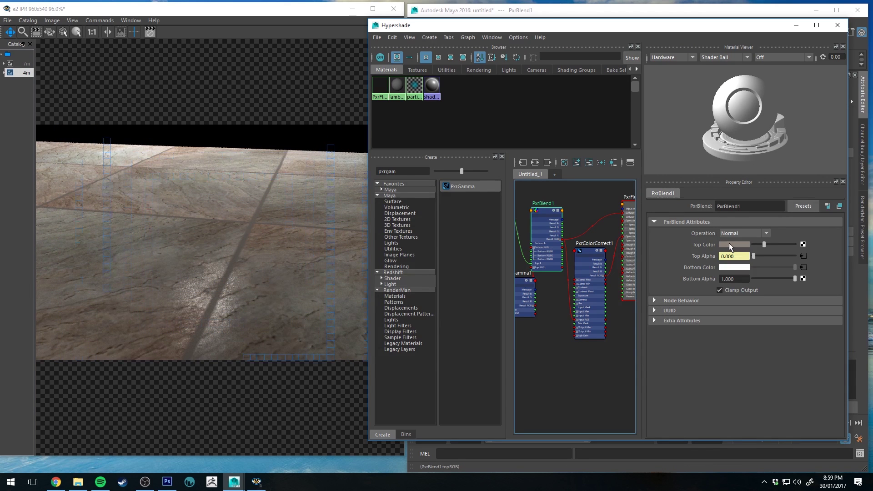
left_click(729, 244)
left_click(678, 236)
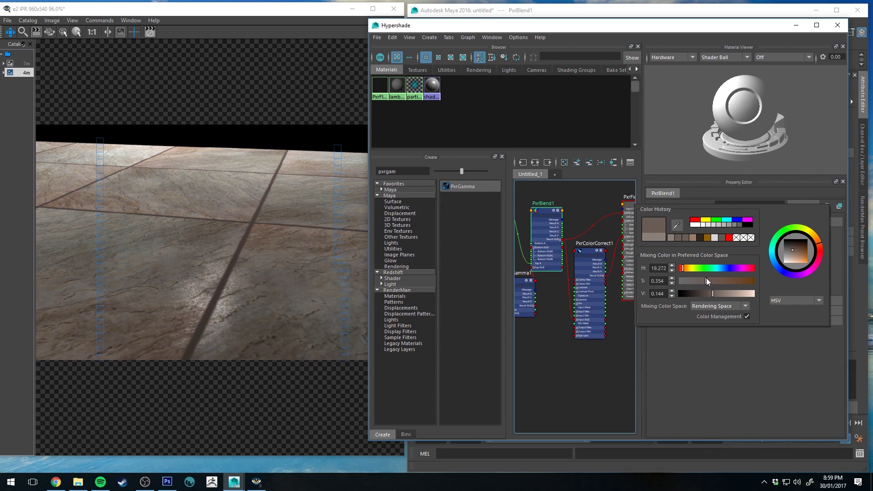
left_click_drag(713, 293, 722, 294)
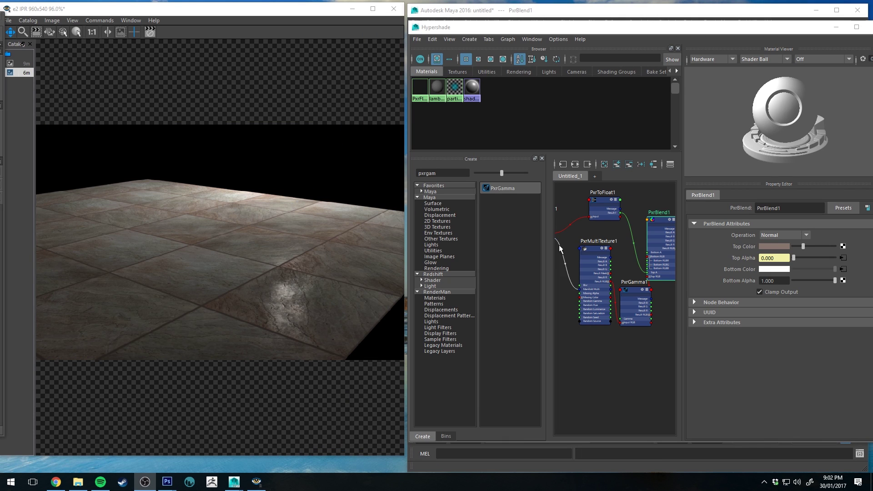
- Try a Hue randomization of 0.05 on PxrMultiTexture1 against the render and set it to 0.02
left_click(590, 247)
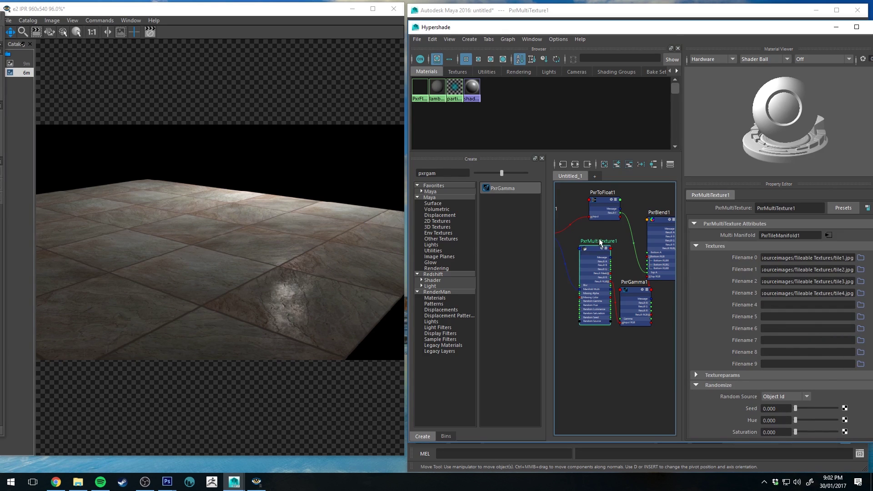
scroll(748, 304, "down", 3)
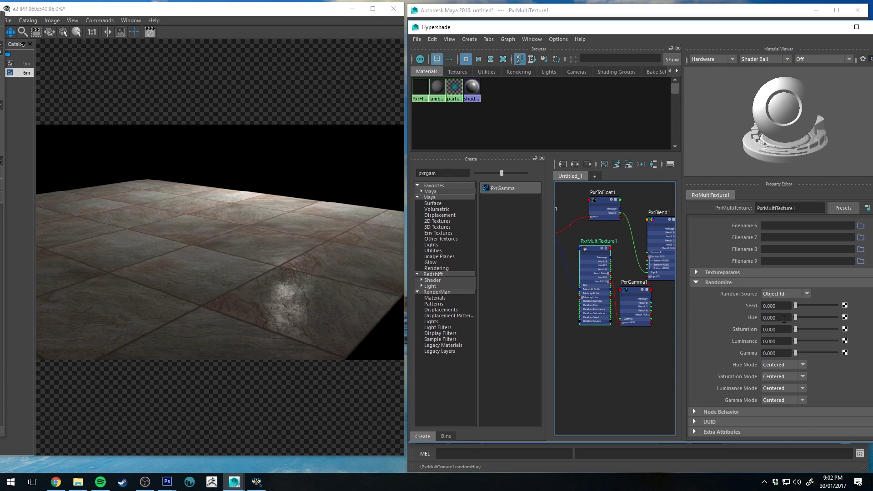
left_click(784, 319)
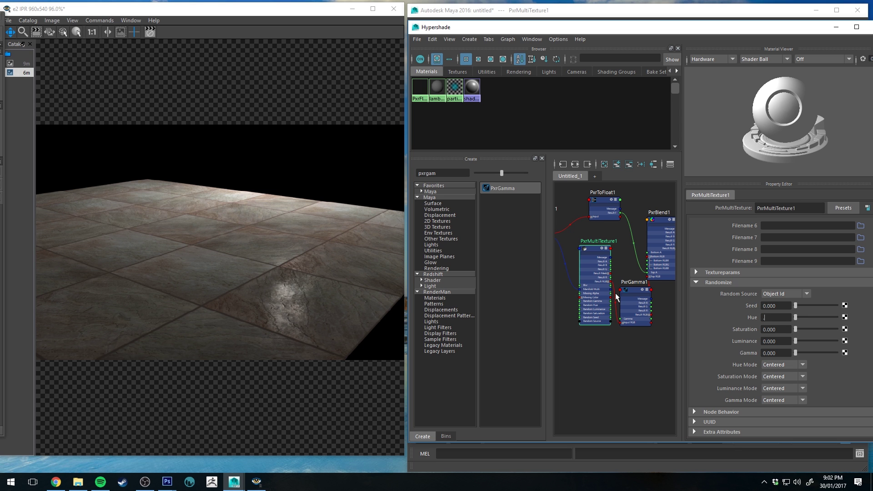
key("Return")
type(".05")
key("Return")
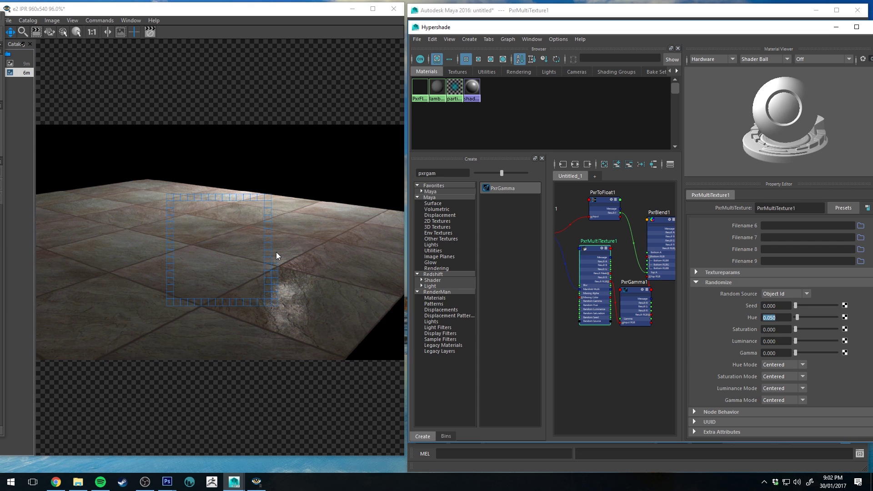
type(".02")
key("Return")
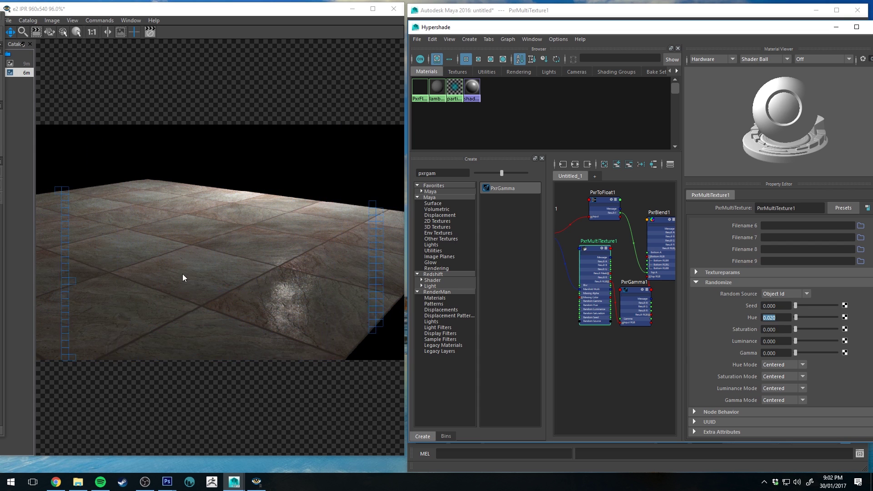
- Set PxrMultiTexture1's Saturation randomization to 0.02
left_click(783, 326)
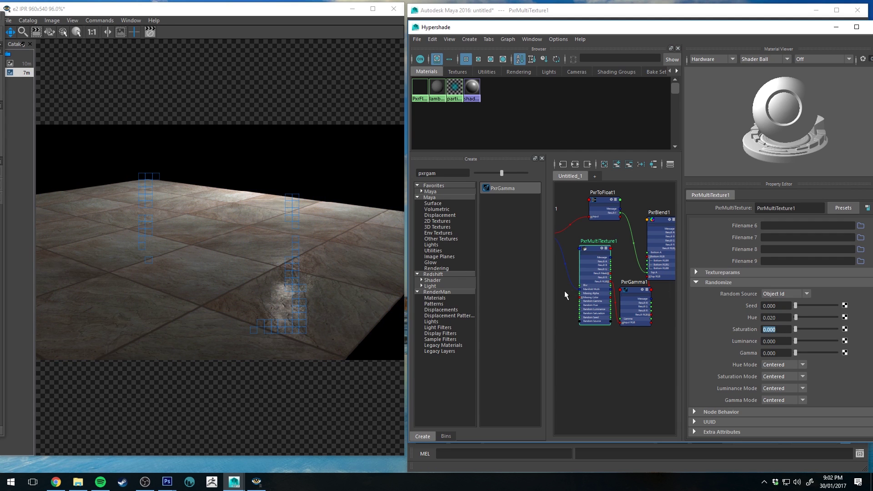
type(".02")
key("Return")
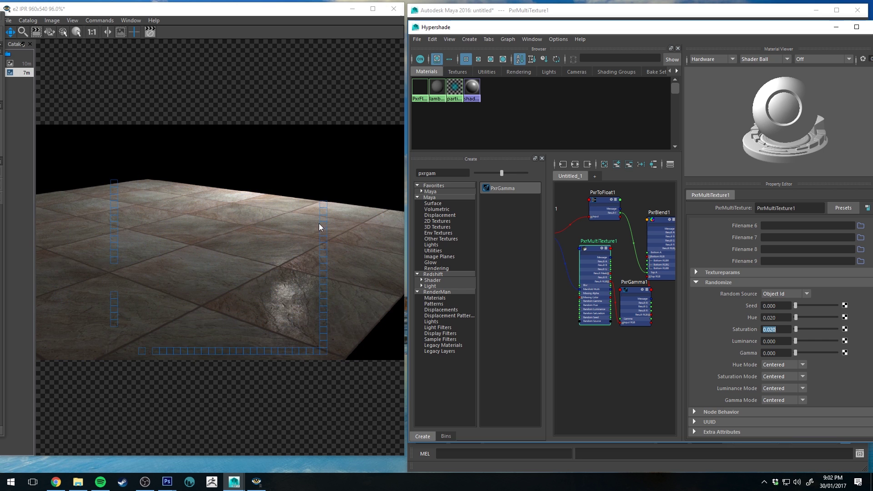
- Try a Gamma randomization of 0.01 and 1 on PxrMultiTexture1 and set it to 0.02
key("Tab")
key("Tab")
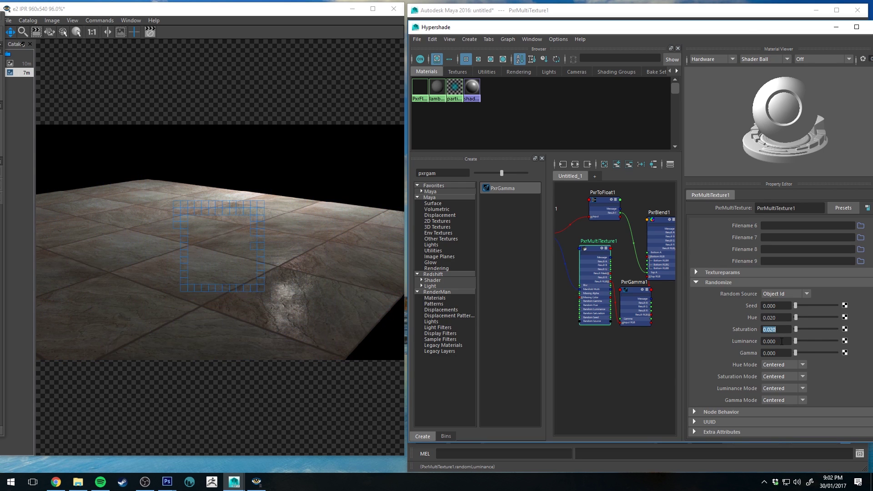
type(".0")
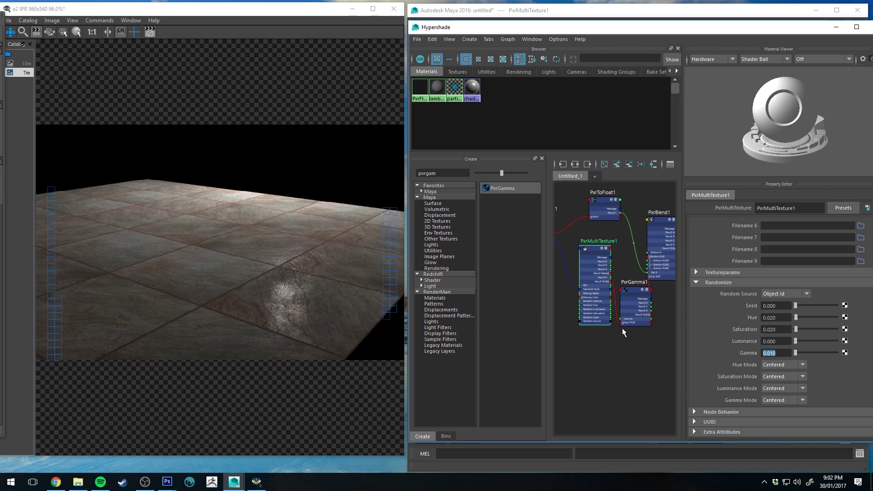
type("1")
key("Return")
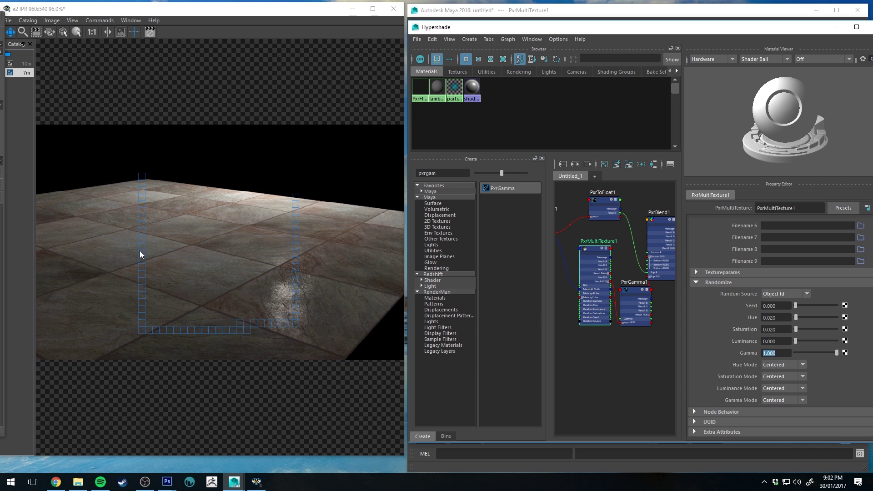
type(".02")
key("Return")
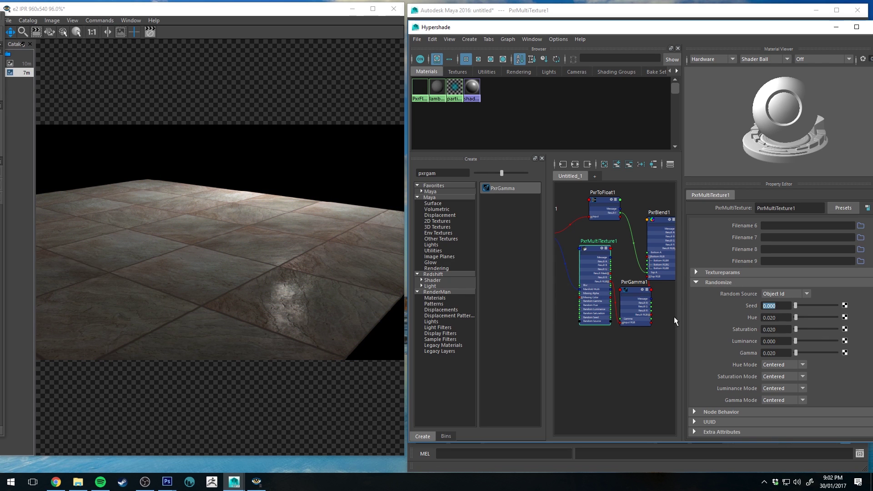
- Try a randomization Seed of about 27 on PxrMultiTexture1, return it to 0 and keep Saturation Mode on Centered
left_click_drag(805, 305, 817, 304)
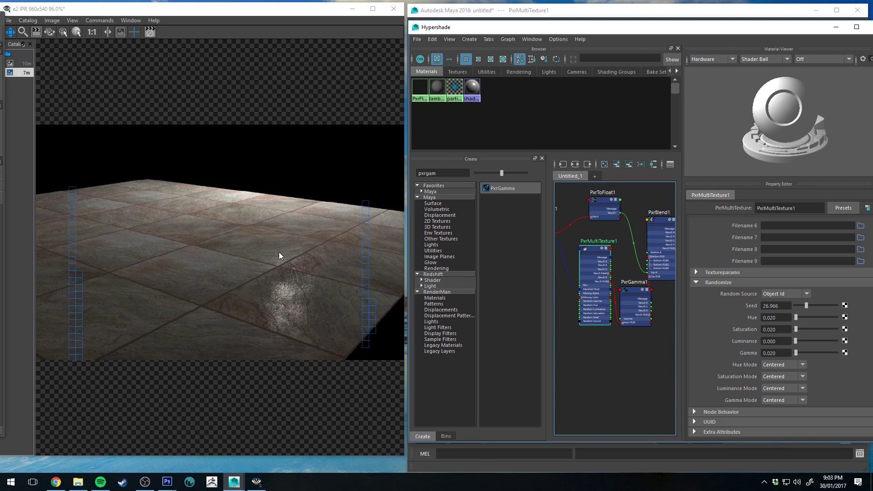
left_click_drag(806, 309, 791, 310)
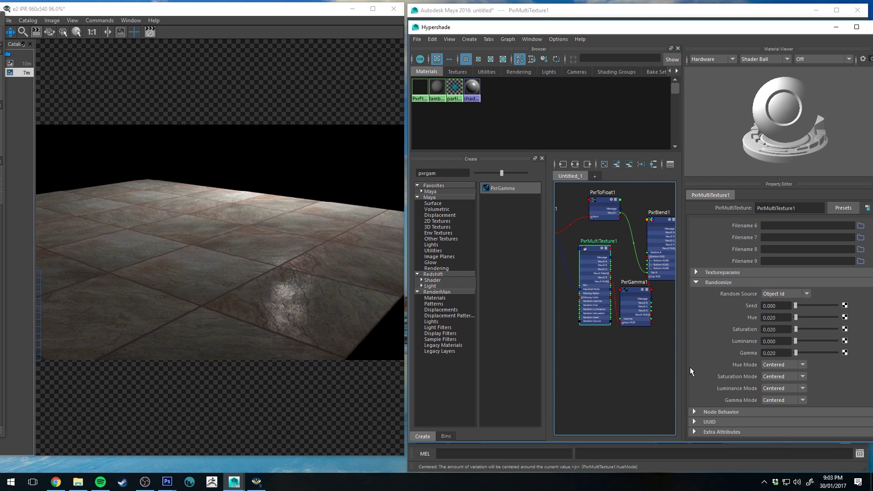
left_click(771, 377)
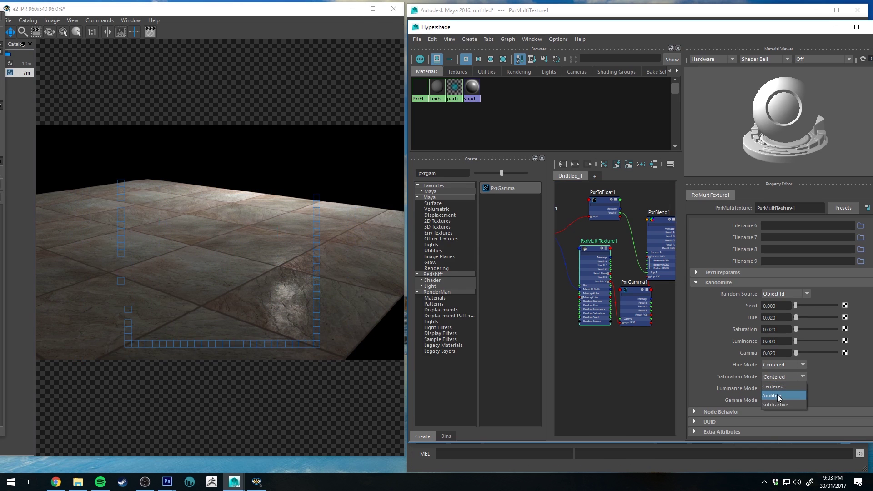
left_click(774, 390)
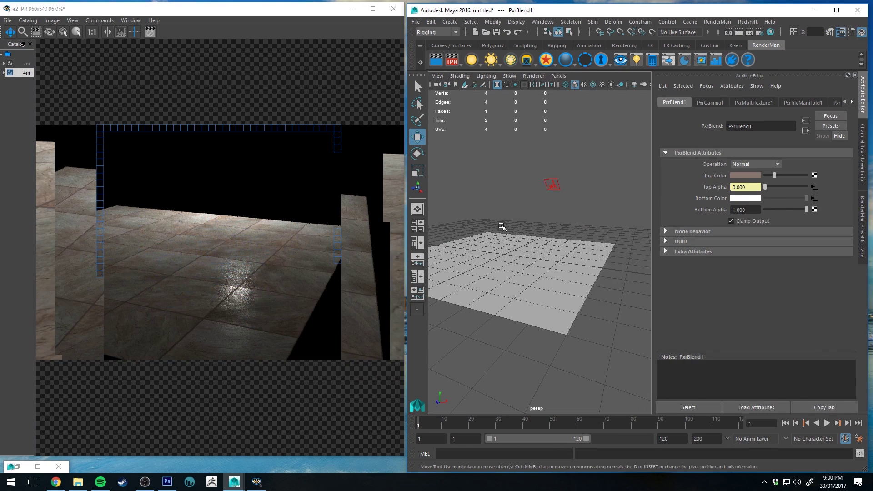
- Switch to the reference floor photo in Photoshop and compare its tiles and highlight with the render from a new camera angle
mouse_move(523, 232)
left_mouse_down("alt")
mouse_move(564, 224)
mouse_move(555, 230)
mouse_move(530, 211)
mouse_move(539, 217)
mouse_move(526, 220)
left_mouse_up("alt")
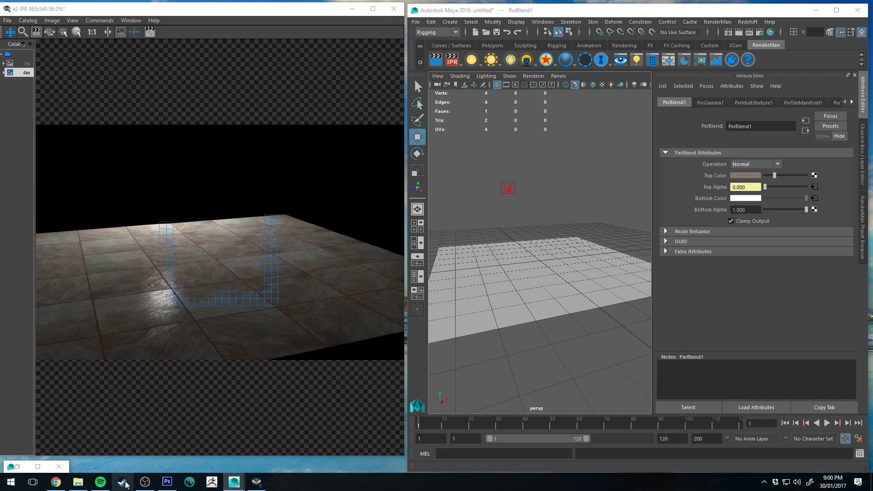
left_click(127, 485)
key("alt+Tab")
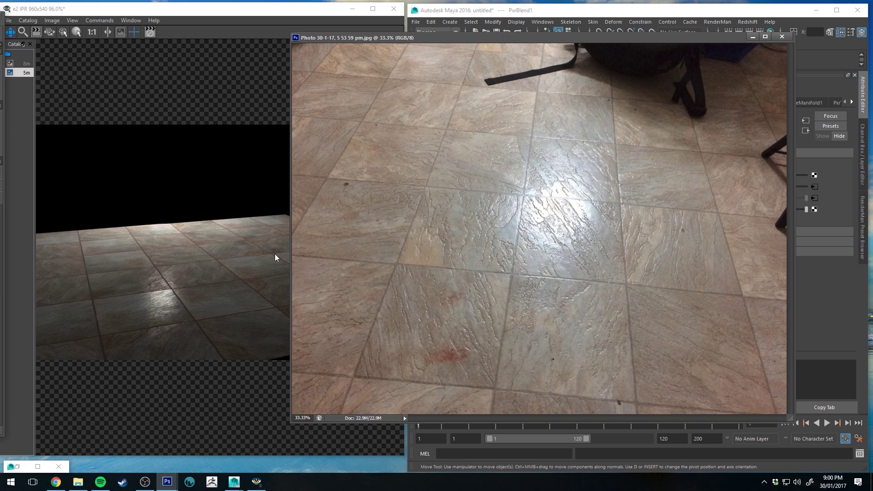
left_click(754, 35)
- Open the RenderMan Preset Browser in Maya
left_click(685, 62)
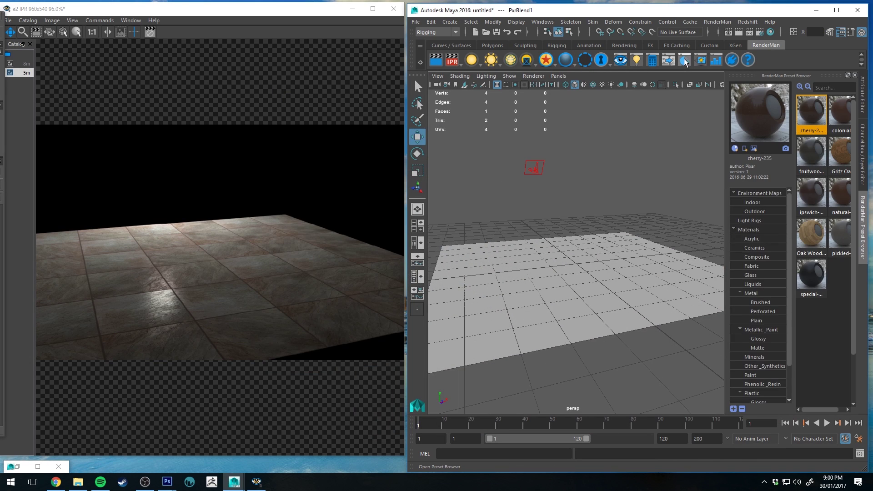